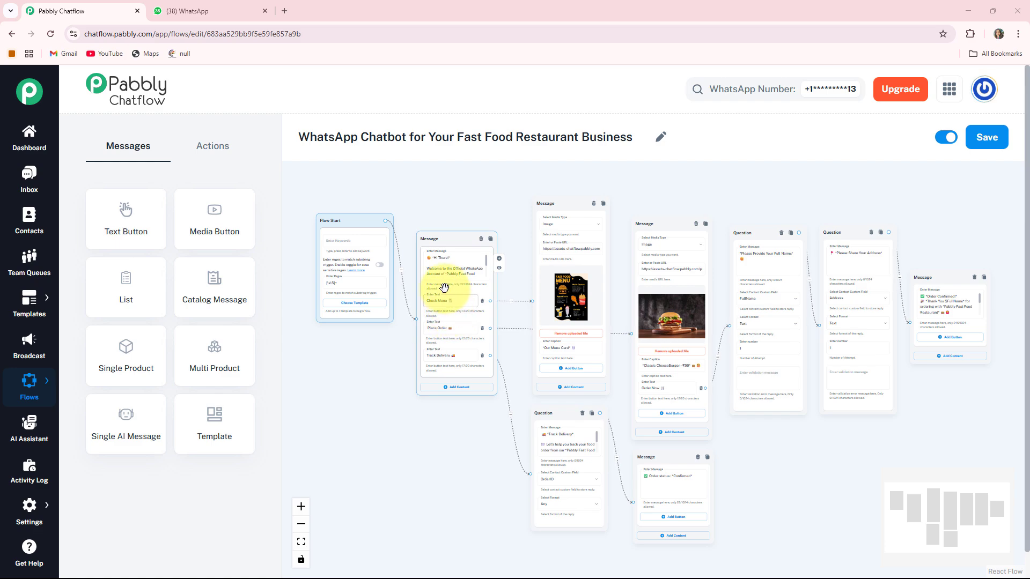
Step: Switch to the WhatsApp Web tab with the Fast Food Restaurant chat
click(188, 10)
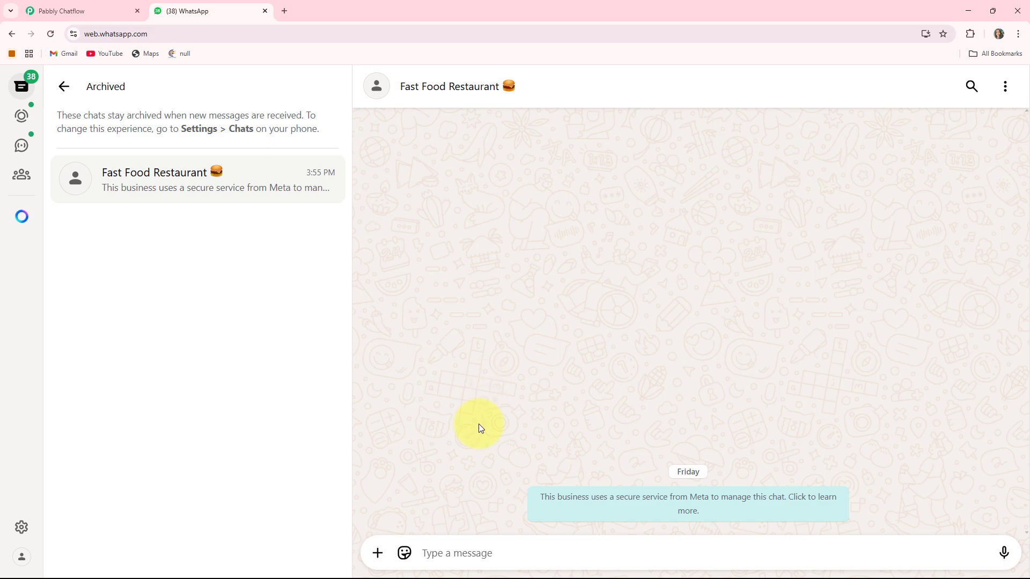
Step: Send 'Hi' to the bot, request the menu card via Check Menu, then choose Place Order
text(Hi)
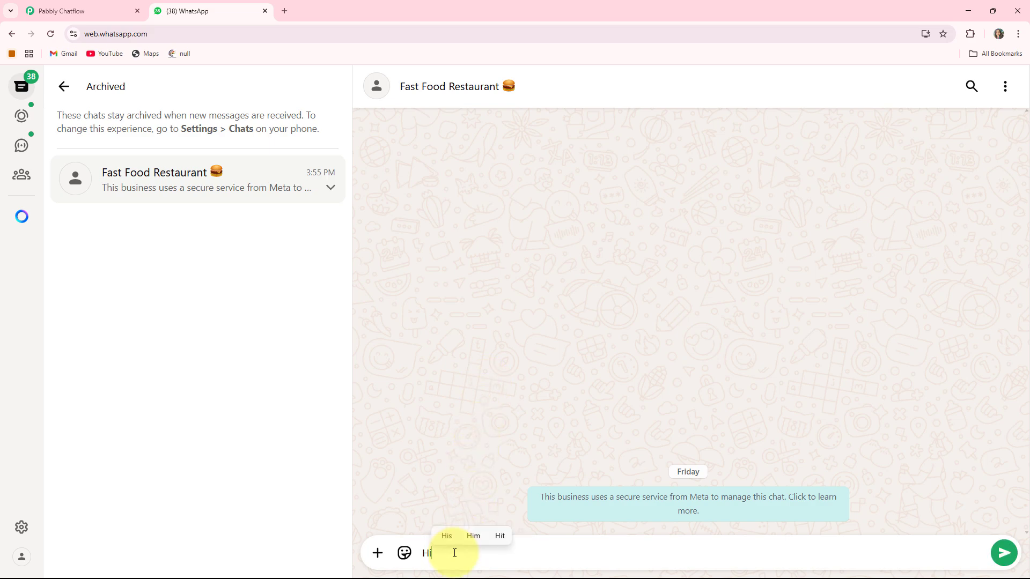
key(Return)
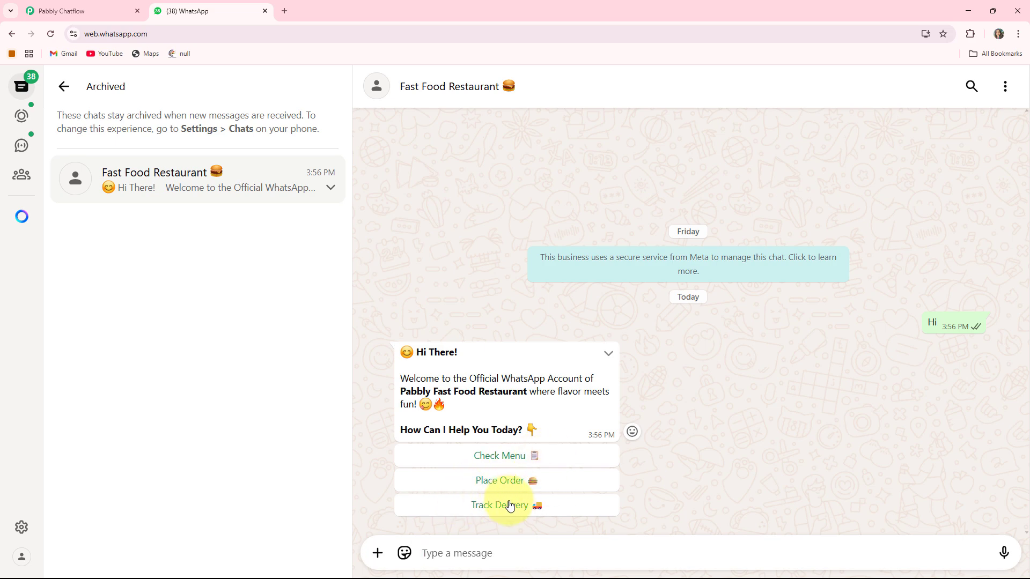
click(506, 459)
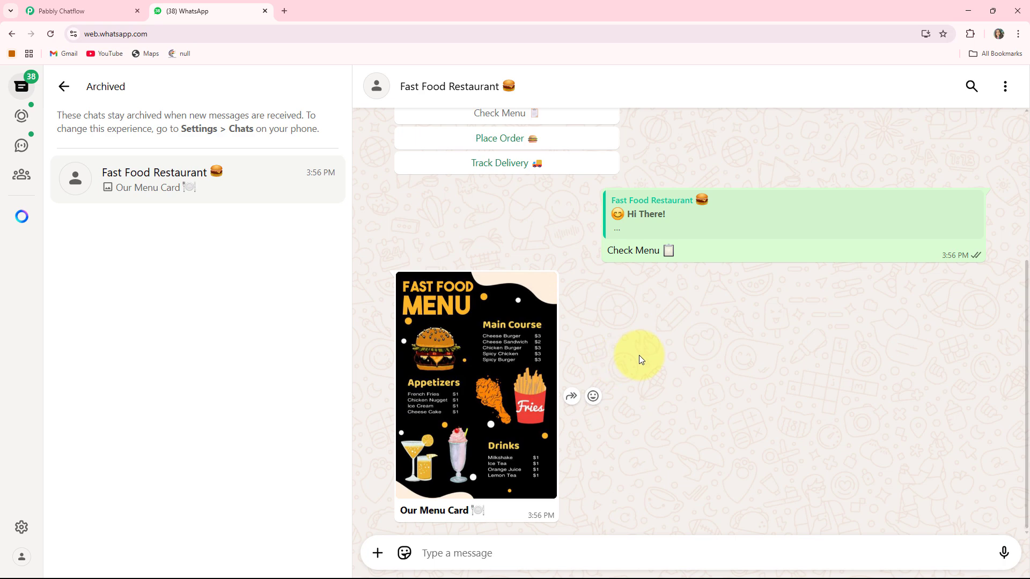
scroll(633, 357, up, 4)
click(509, 352)
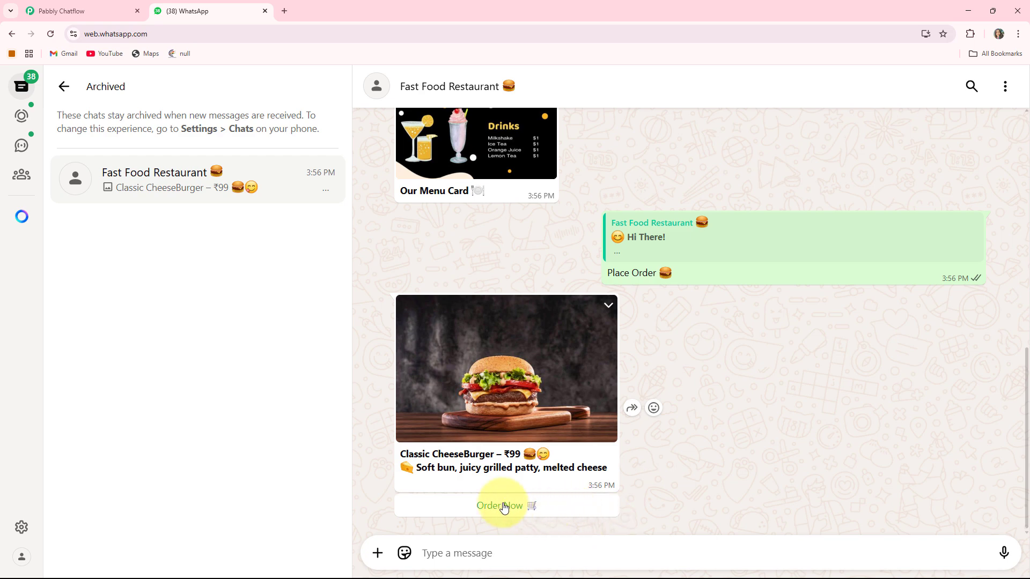
Step: Order the Classic CheeseBurger, then send the customer's full name and delivery address
click(503, 507)
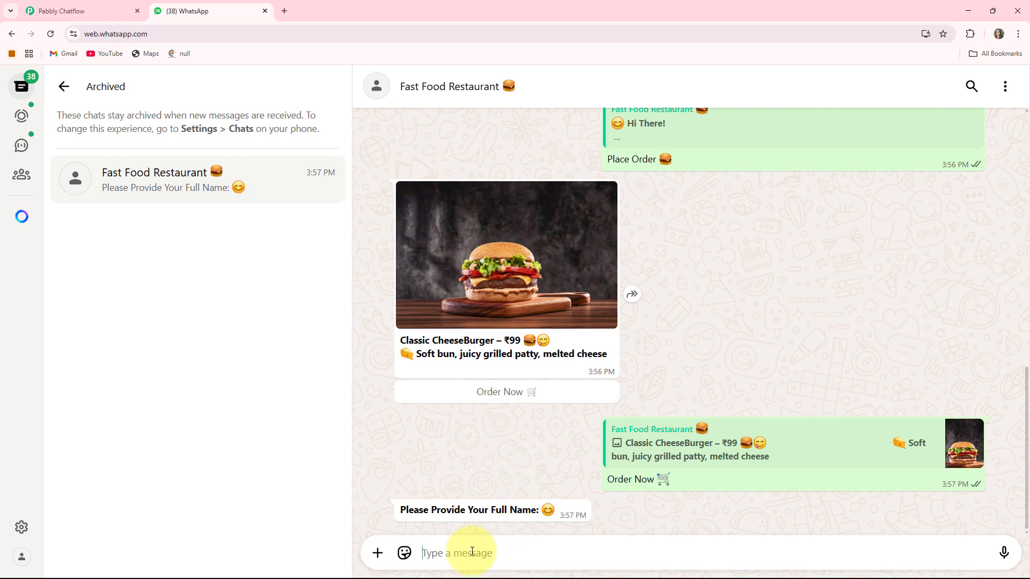
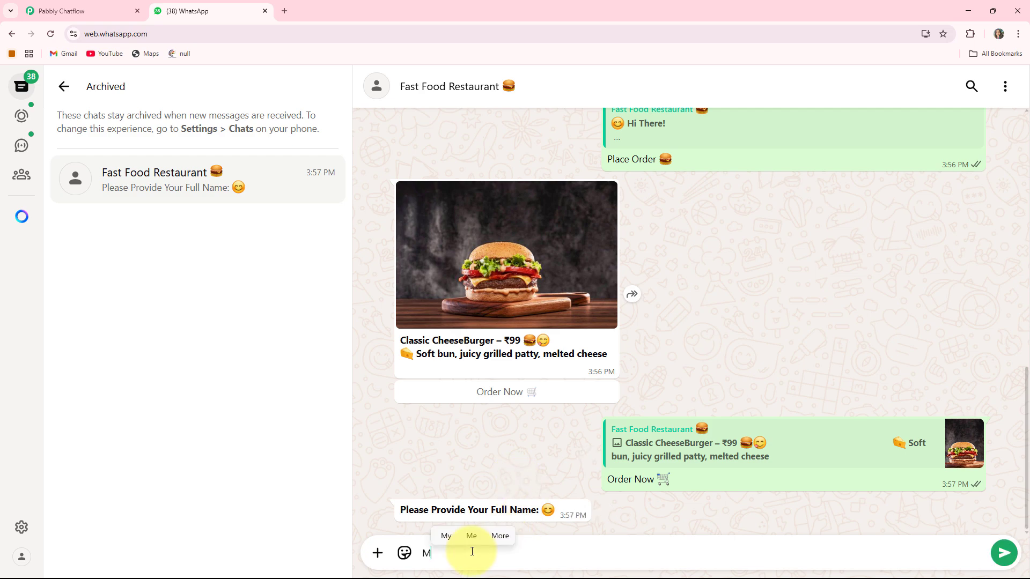
key(Return)
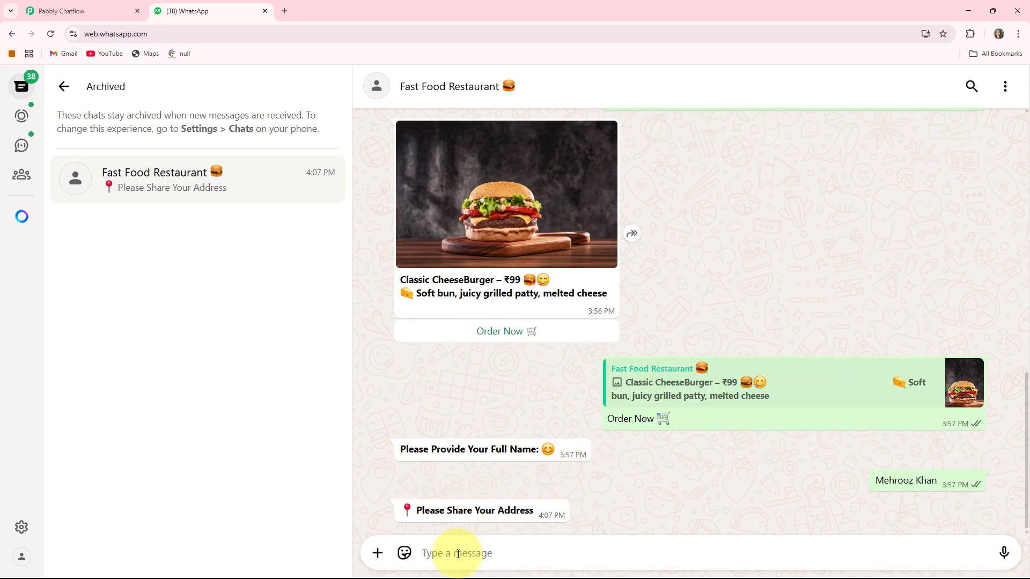
key(Return)
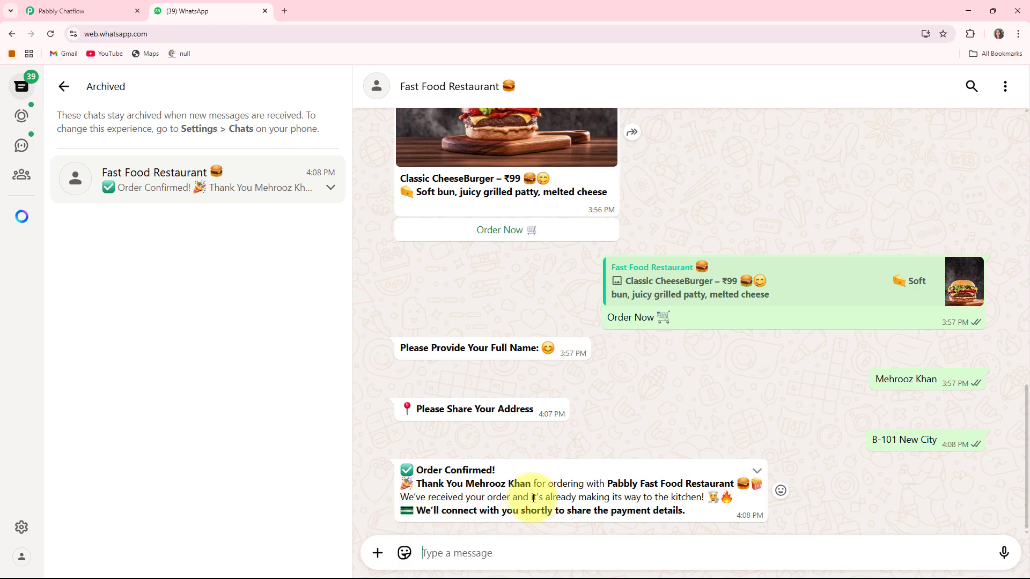
scroll(533, 498, up, 15)
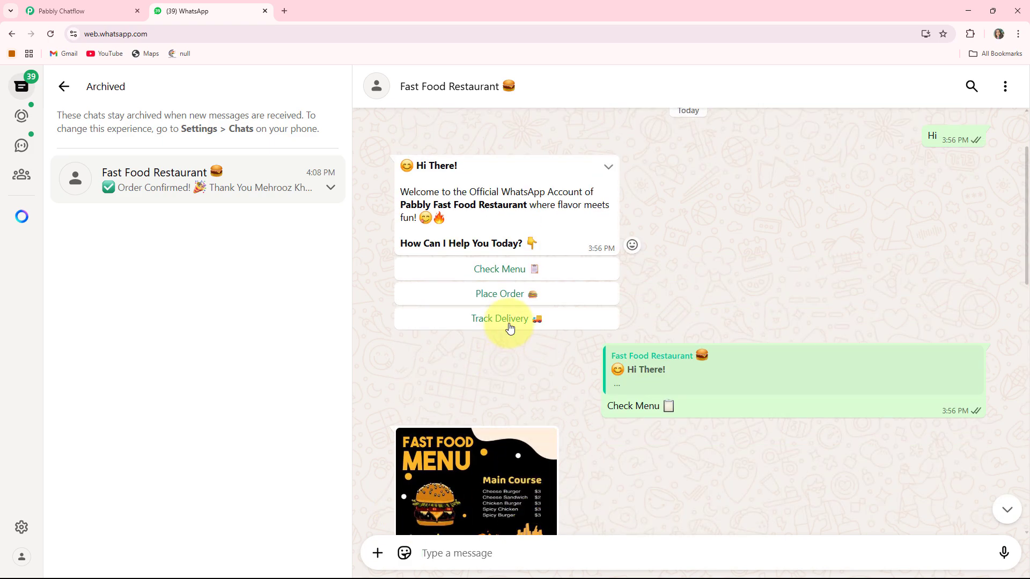
Step: Choose Track Delivery, send the order ID, and review the 'Order status: Confirmed' reply
click(509, 327)
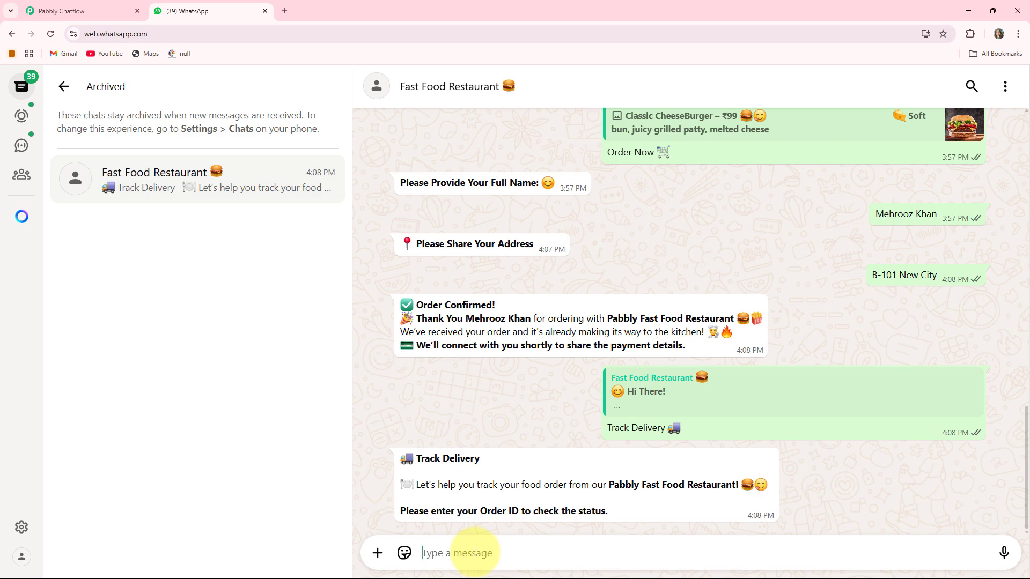
text(43*****2)
key(Return)
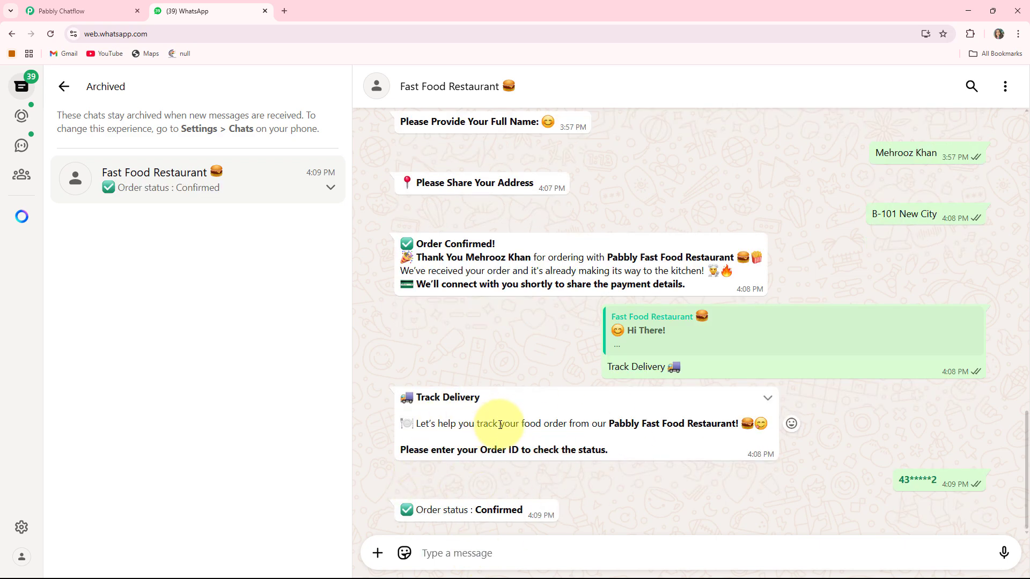
scroll(490, 423, up, 2)
scroll(500, 427, up, 5)
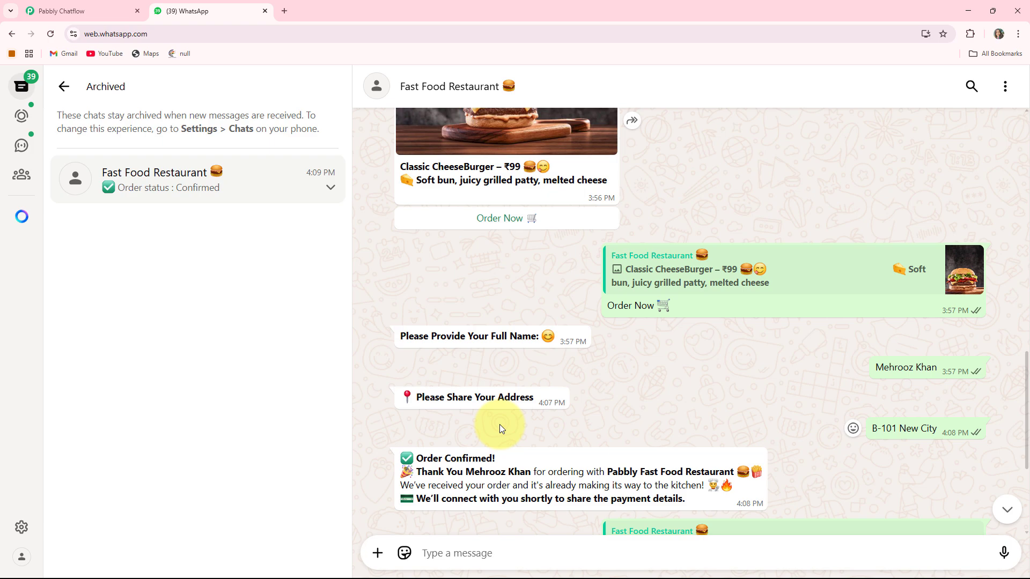
scroll(500, 428, up, 4)
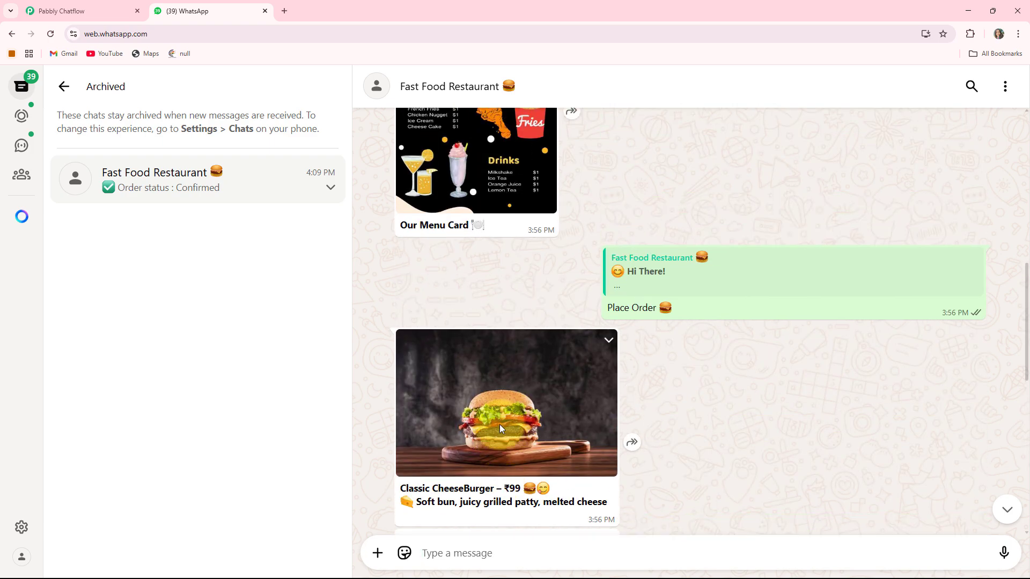
scroll(500, 427, down, 5)
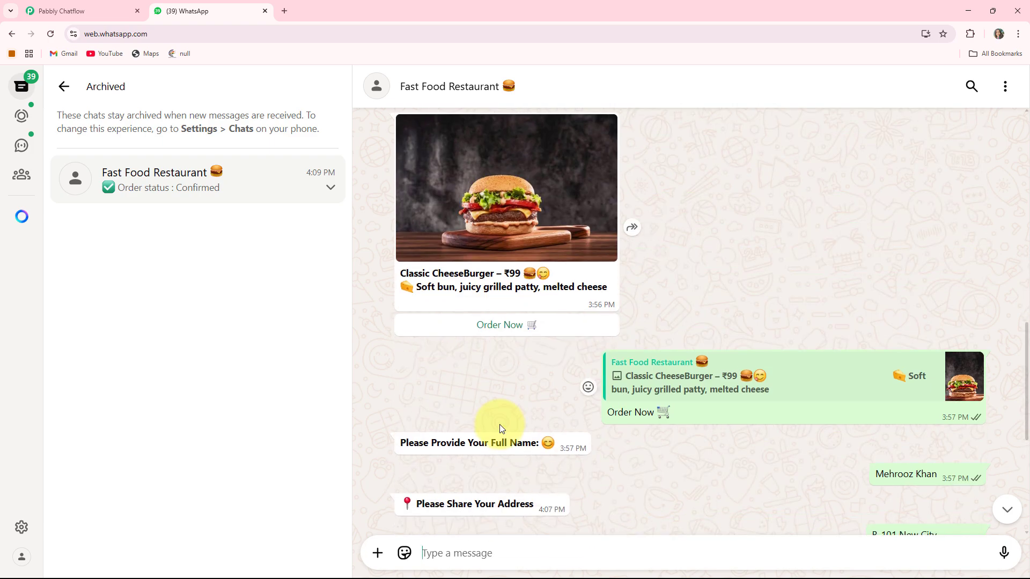
scroll(500, 424, down, 3)
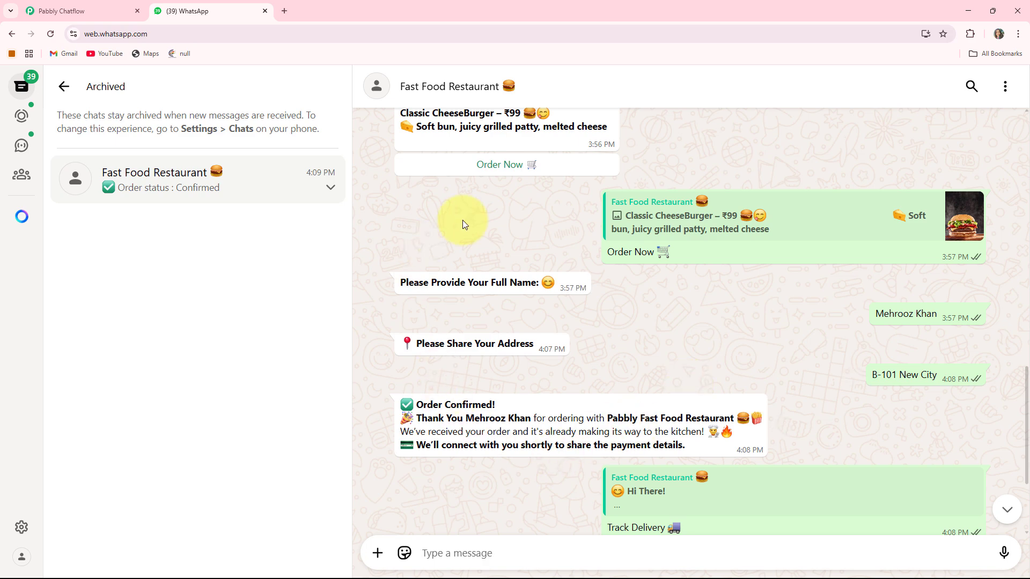
Step: Open pabbly.com/chatflow in a new browser tab
click(285, 10)
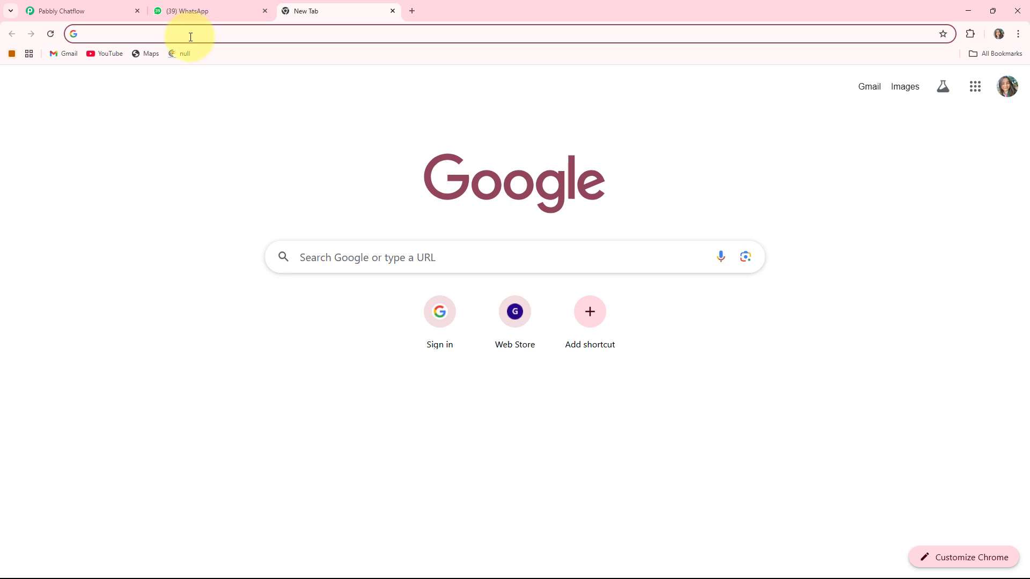
text(pabb)
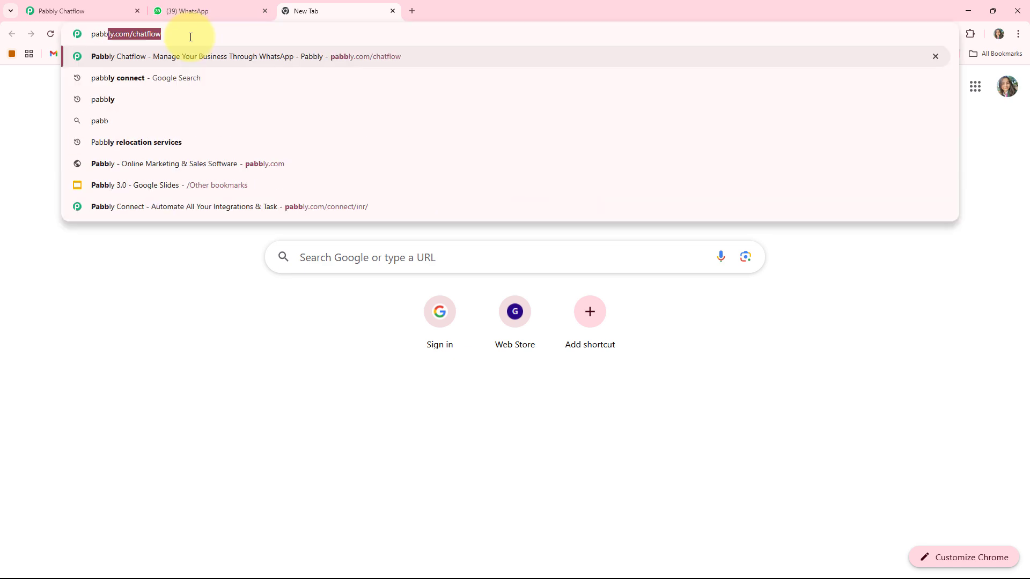
key(Right)
key(Return)
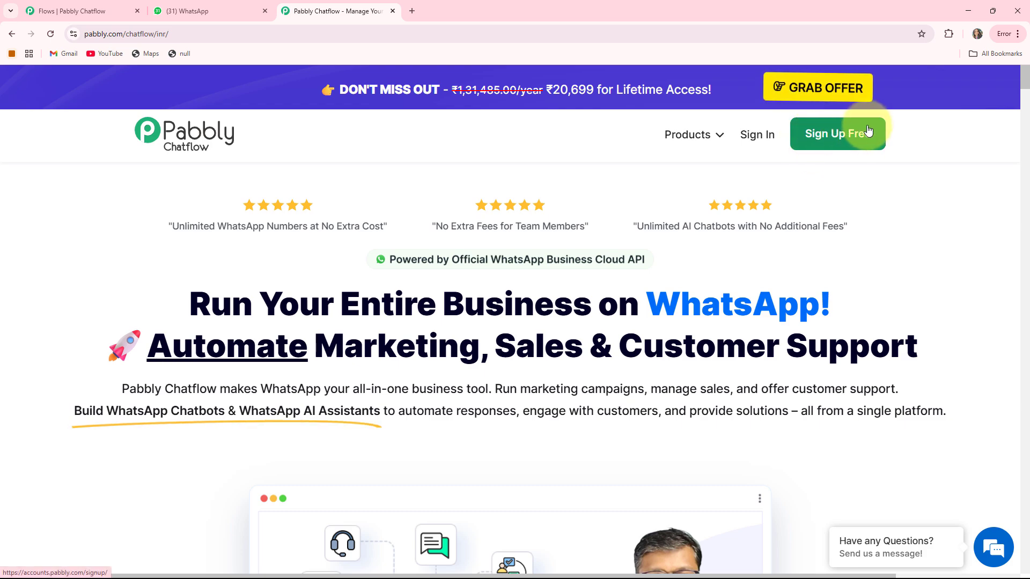
Step: Sign in and open the Pabbly Chatflow app from the All Pabbly Apps page
click(759, 138)
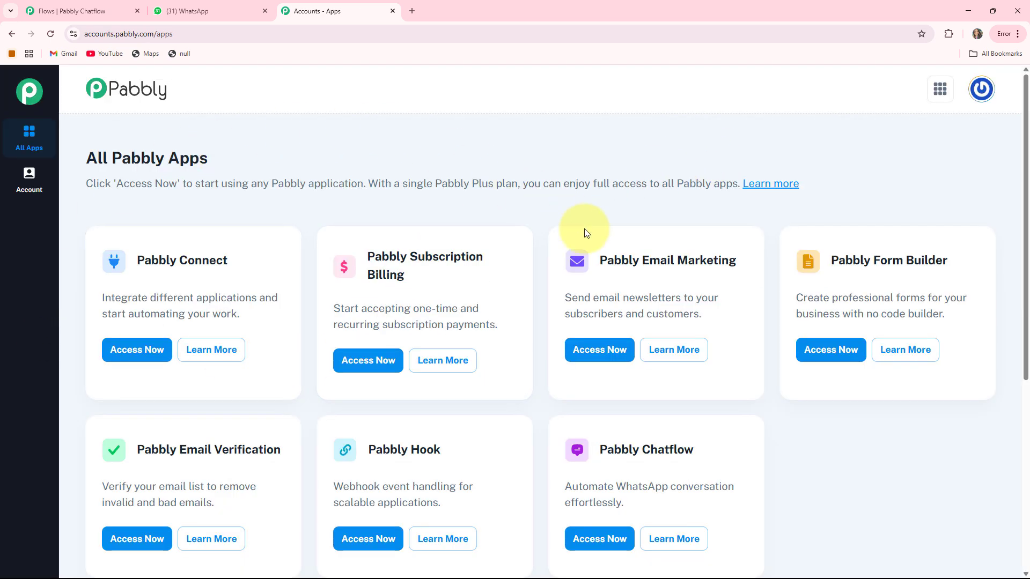
scroll(644, 384, down, 1)
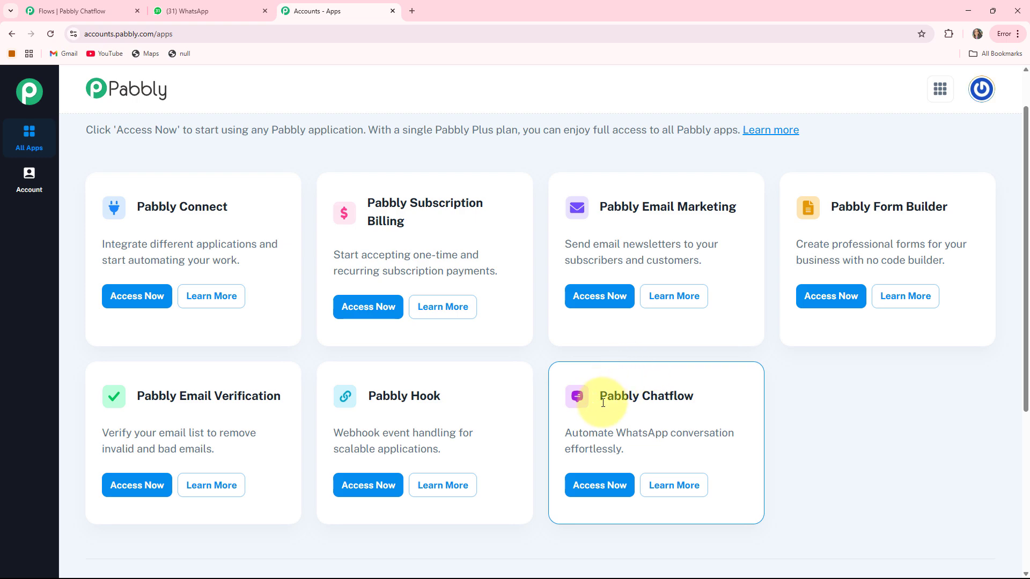
drag(602, 399, 730, 396)
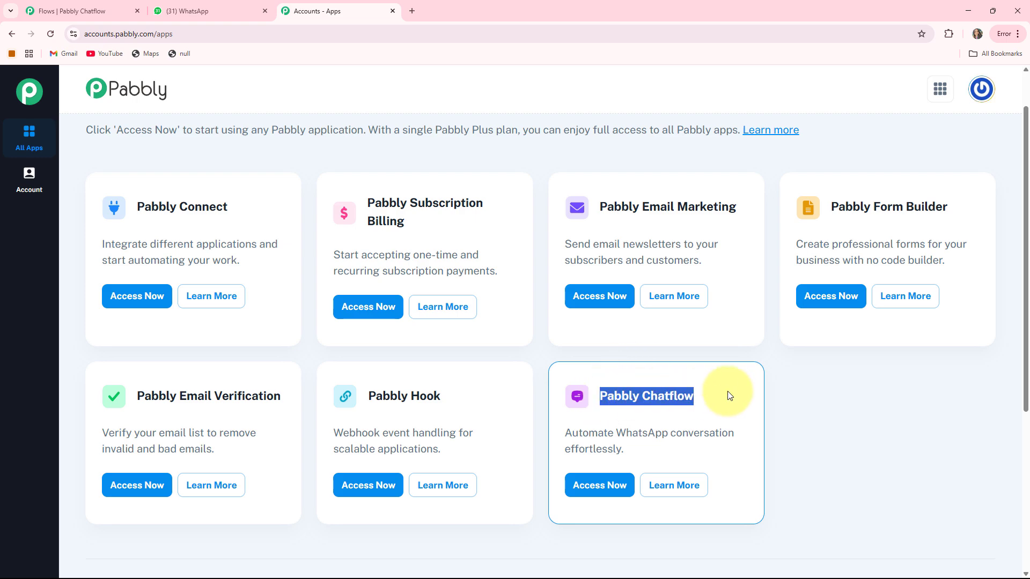
click(600, 485)
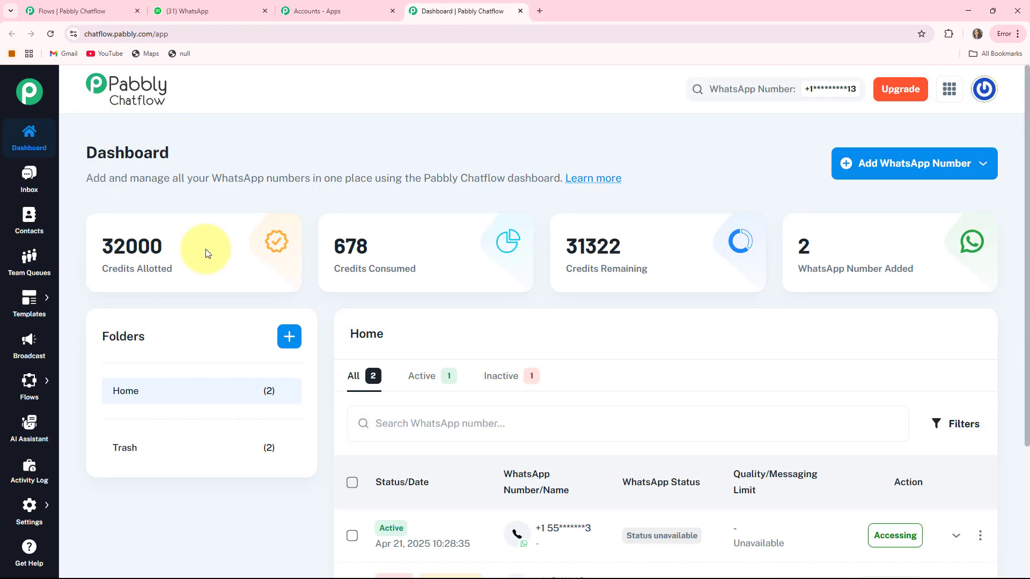
Step: Highlight the Credits Allotted and Credits Consumed labels on the dashboard
mouse_move(115, 269)
drag(106, 271, 202, 271)
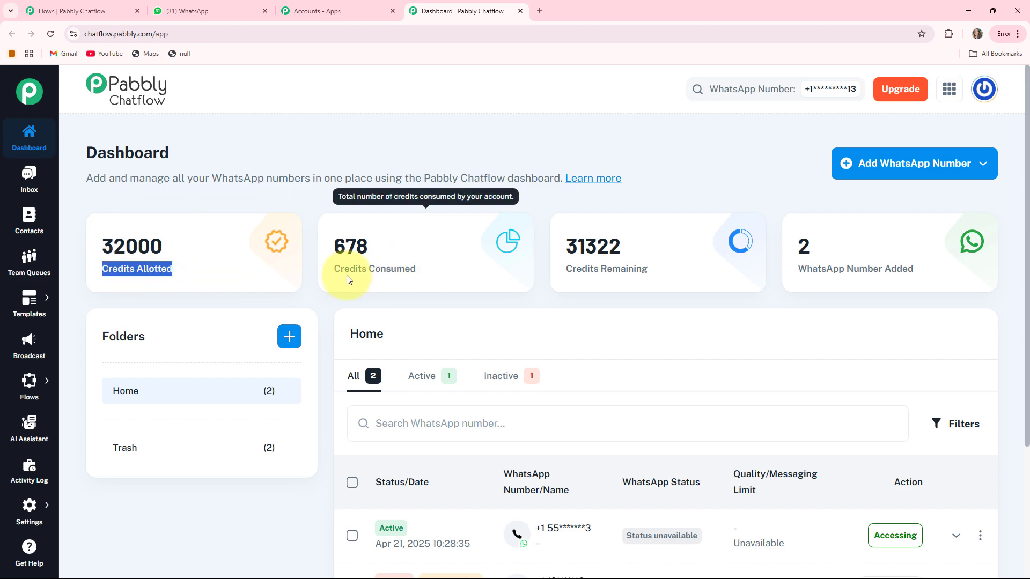
drag(330, 270, 680, 271)
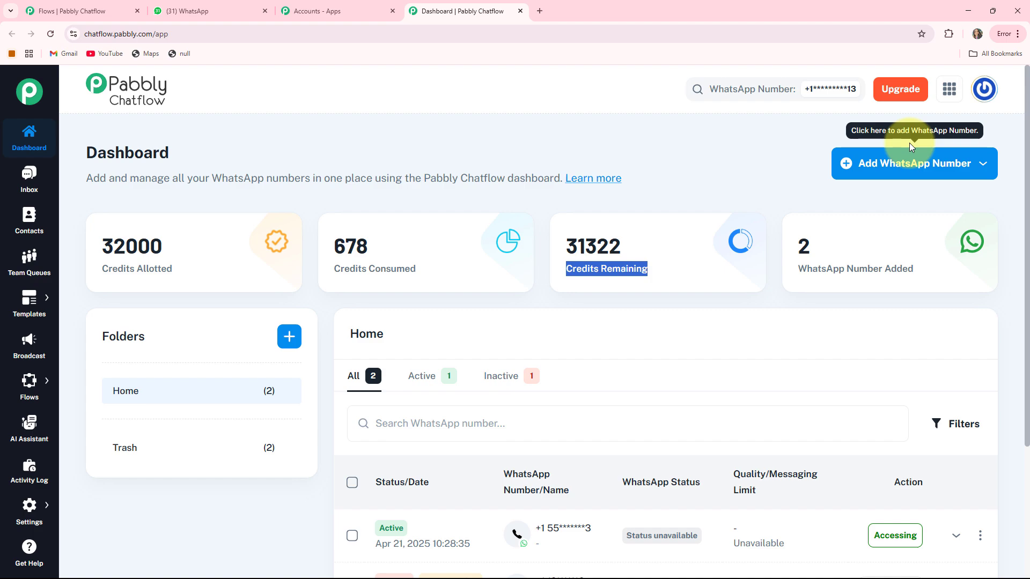
click(966, 173)
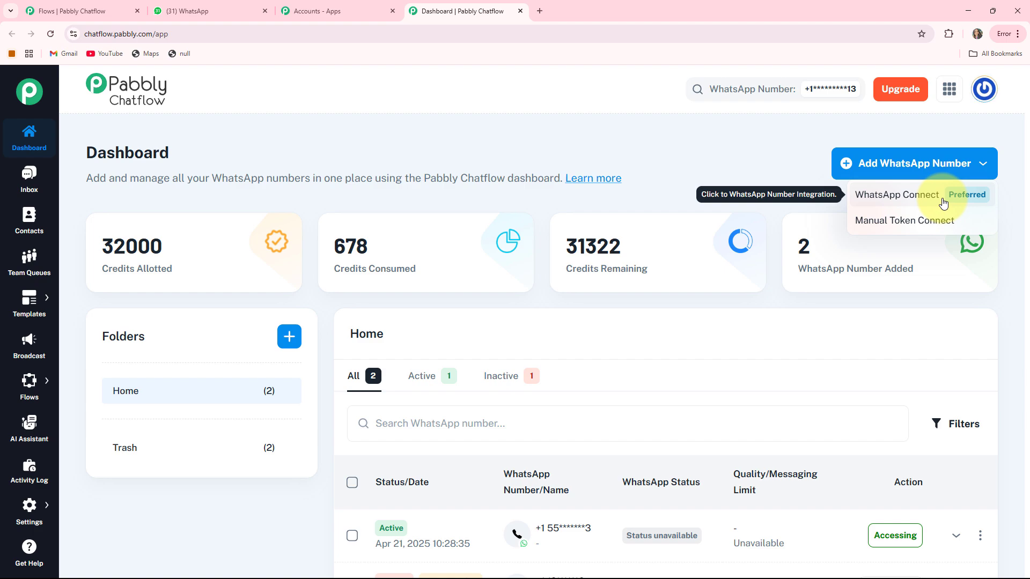
click(905, 226)
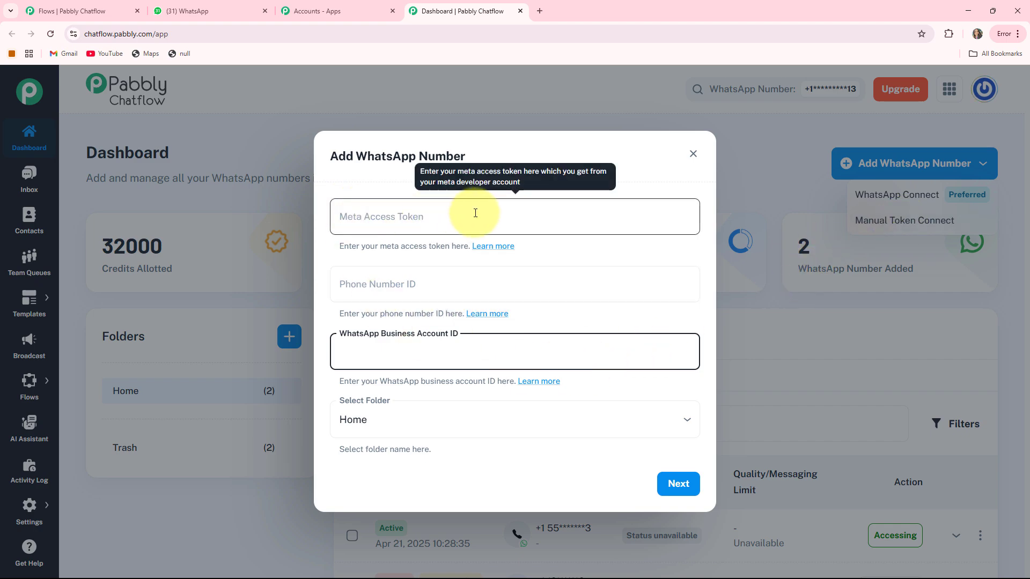
click(960, 172)
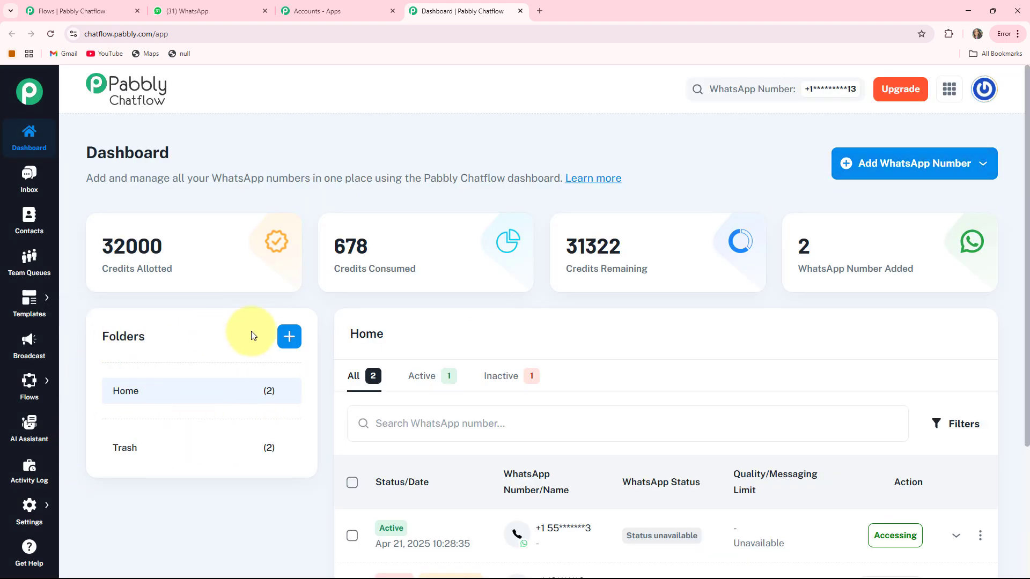
scroll(784, 317, down, 3)
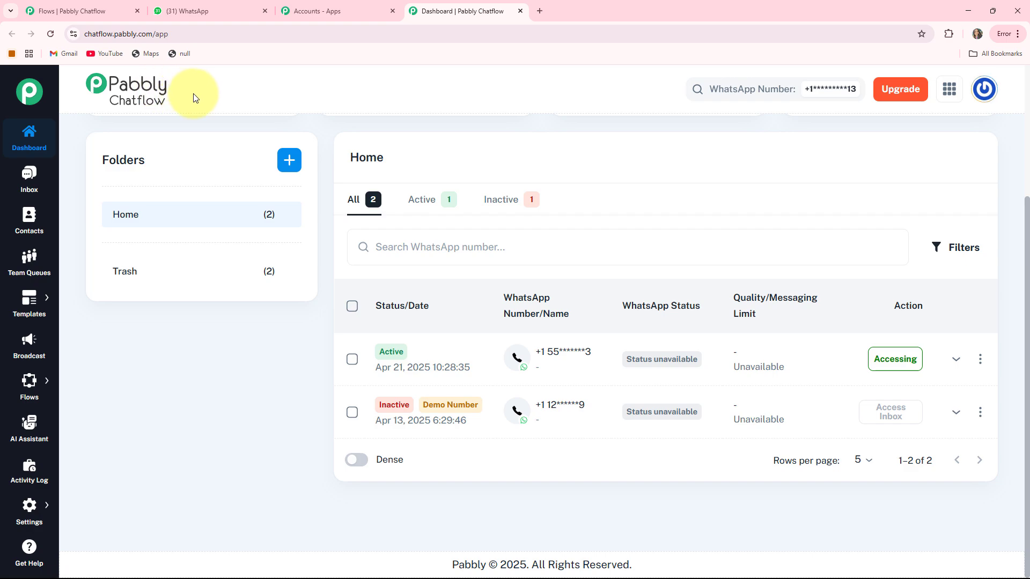
scroll(194, 98, up, 3)
Step: Open the test conversation from the inbox, then close it with Esc
click(25, 180)
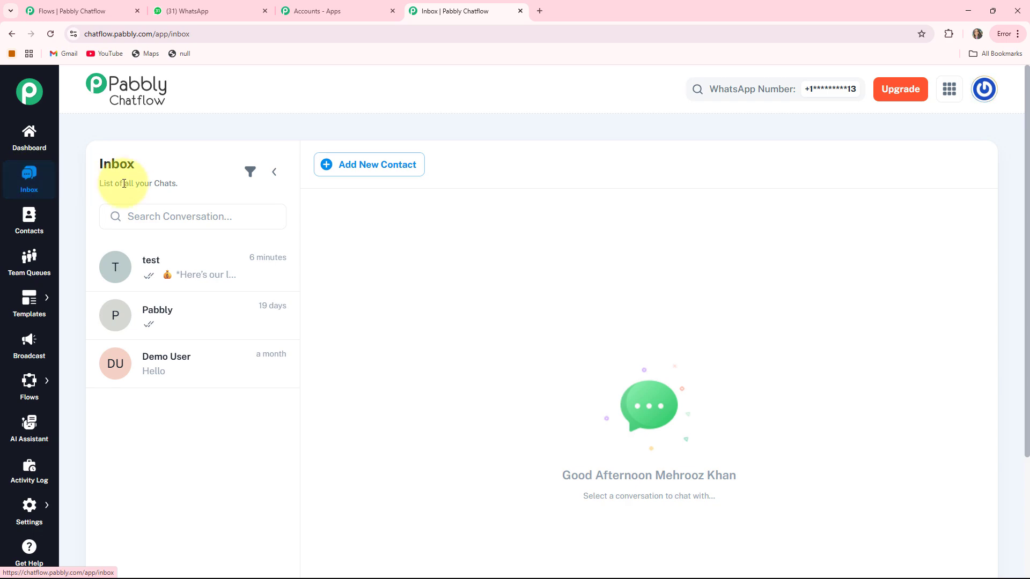
click(169, 278)
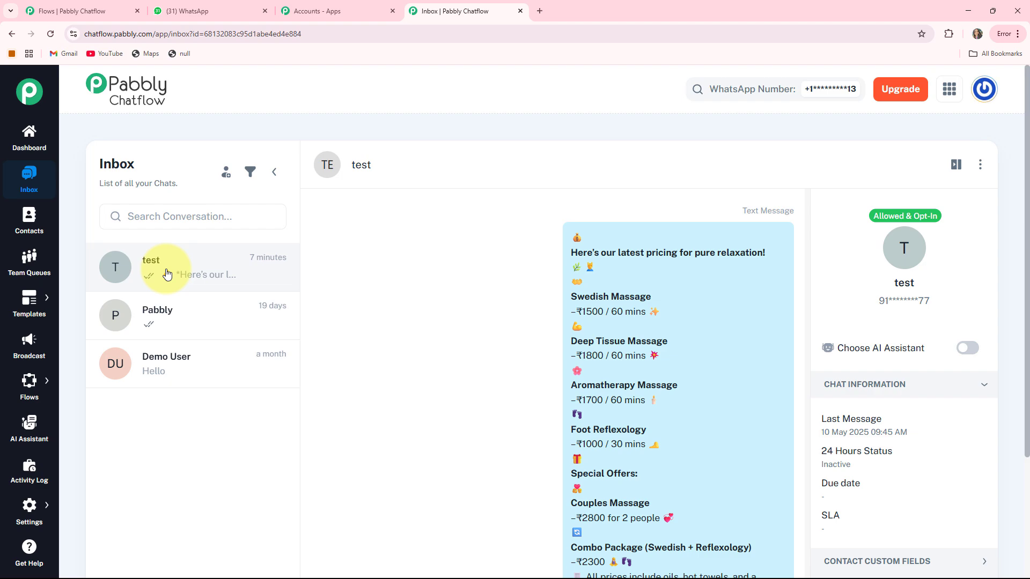
key(Escape)
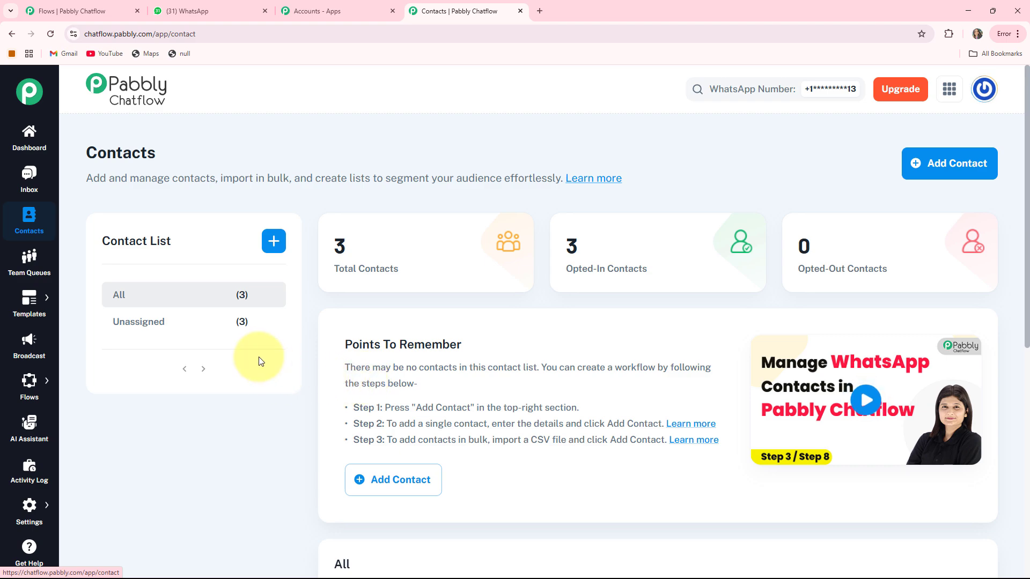
Step: Visit the Team Queues overview, then the Templates page
click(29, 269)
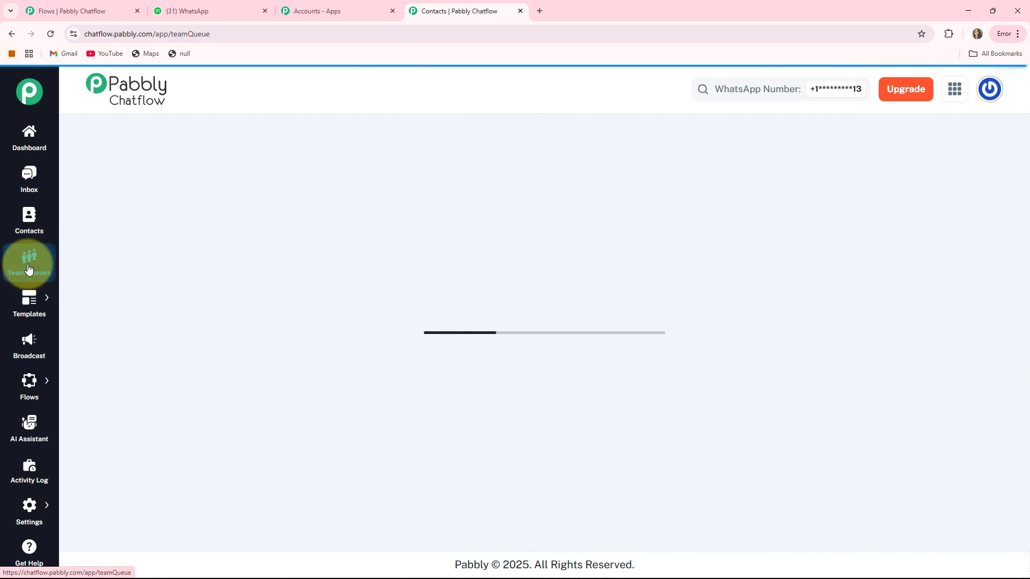
click(92, 235)
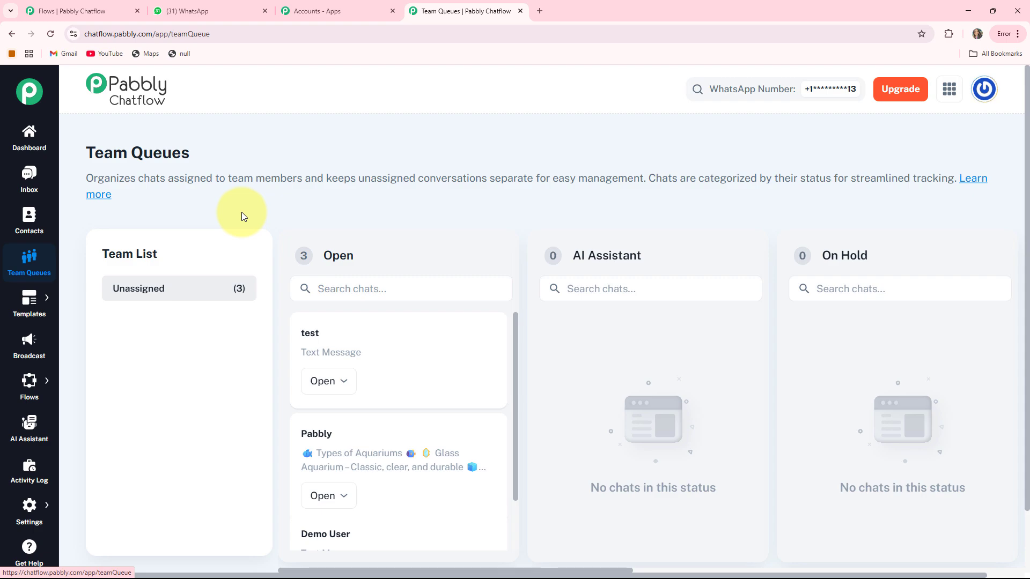
click(34, 310)
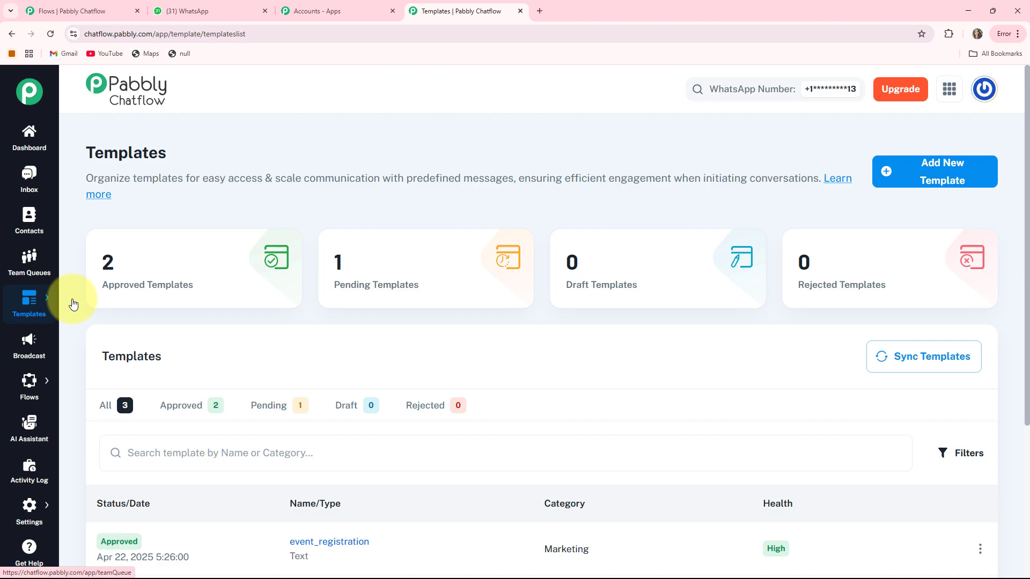
Step: Tour the Broadcast, Flows, AI Assistant and Activity Log pages
click(33, 343)
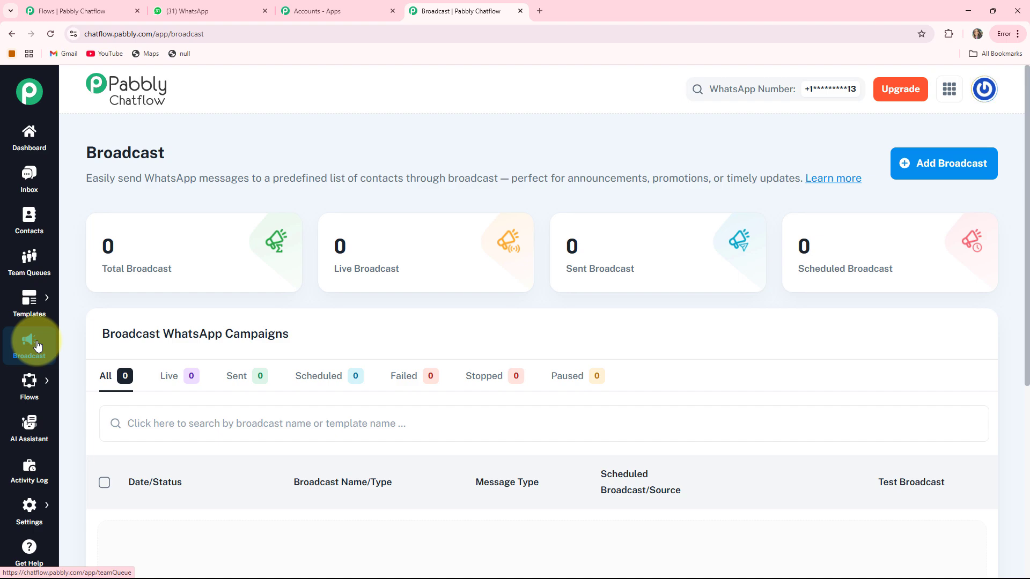
mouse_move(29, 382)
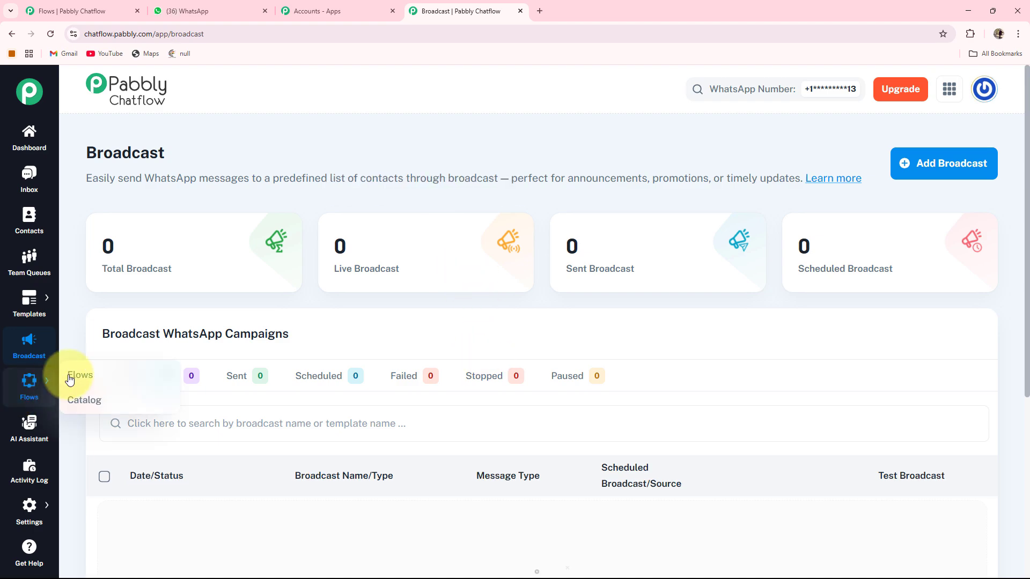
click(70, 379)
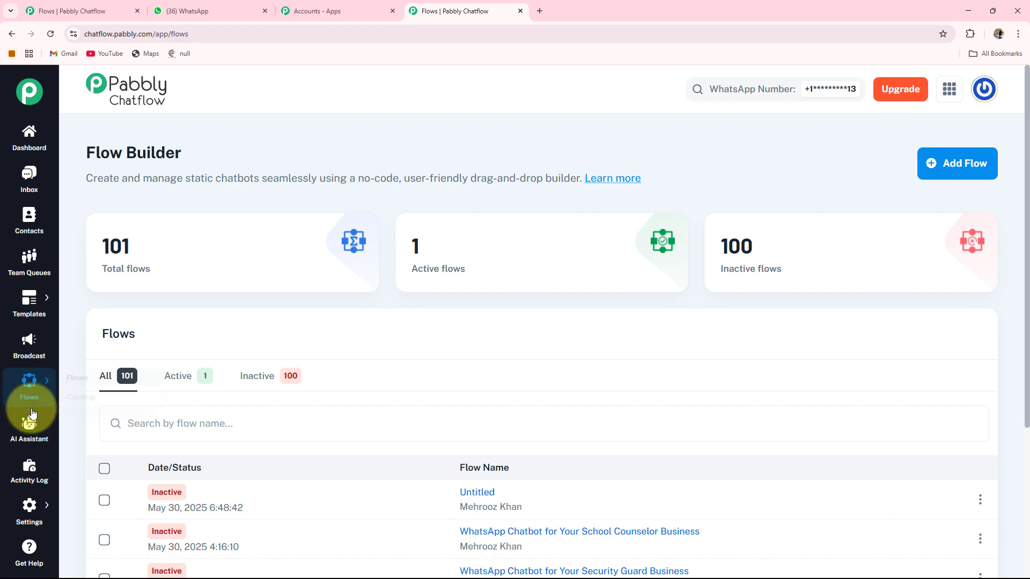
click(25, 430)
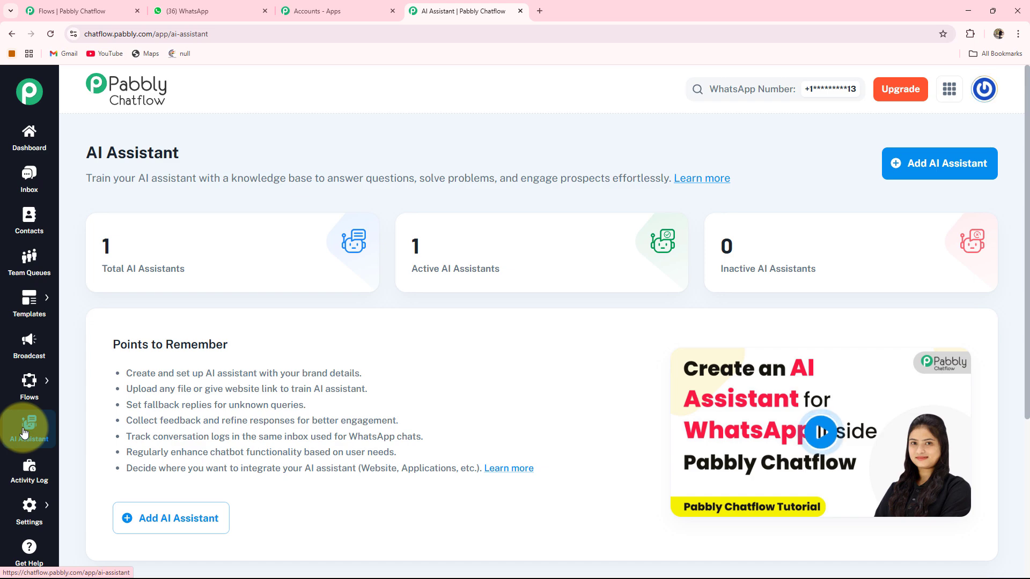
click(21, 481)
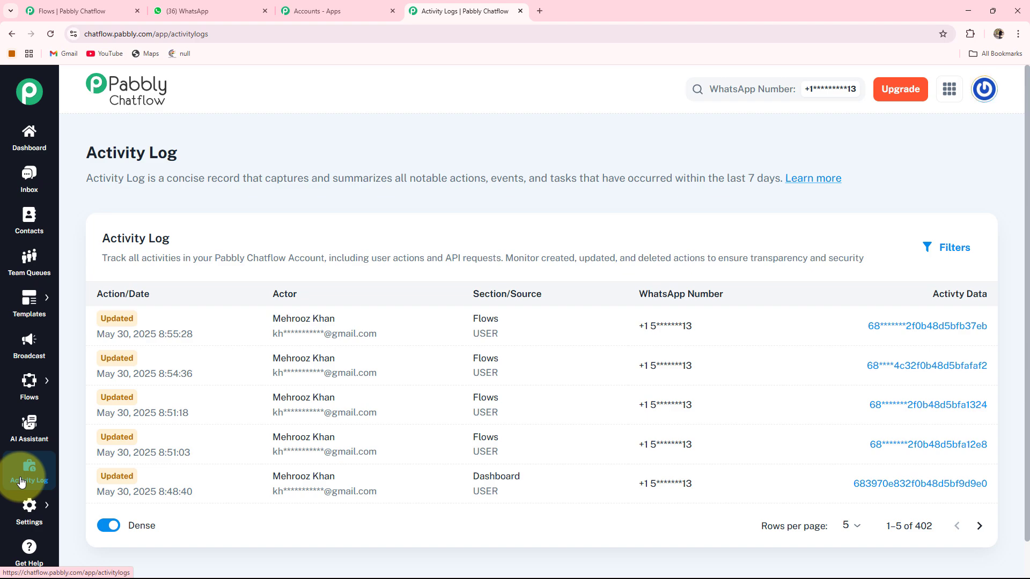
Step: Show the settings options, reload the activity log, and return to the Flows list
click(28, 509)
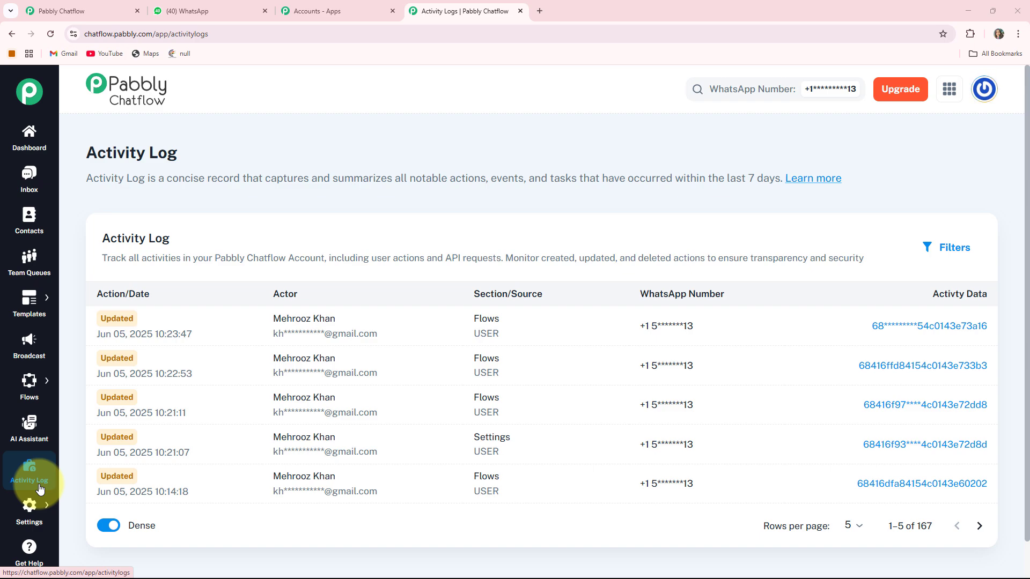
click(40, 489)
mouse_move(54, 385)
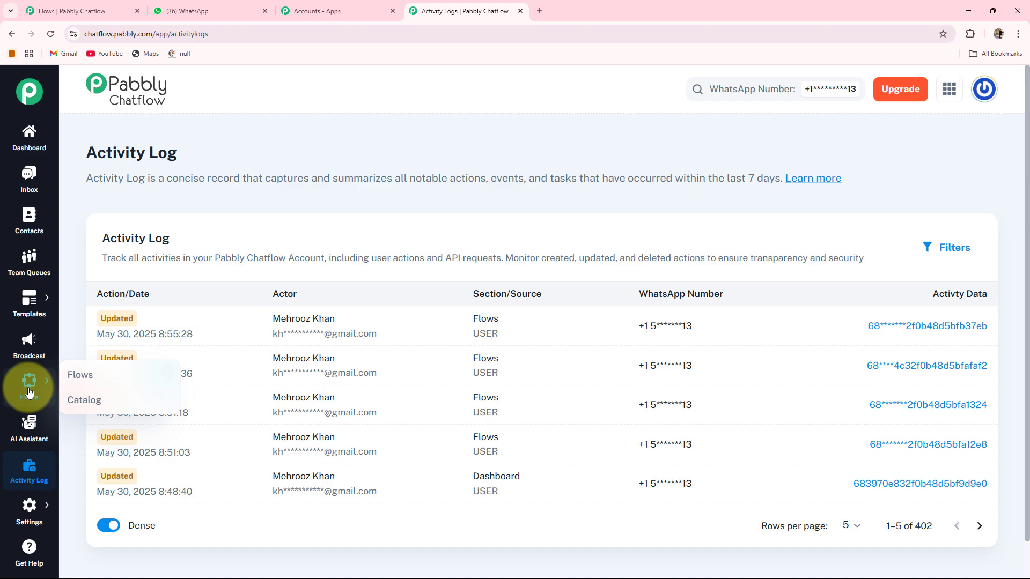
click(79, 375)
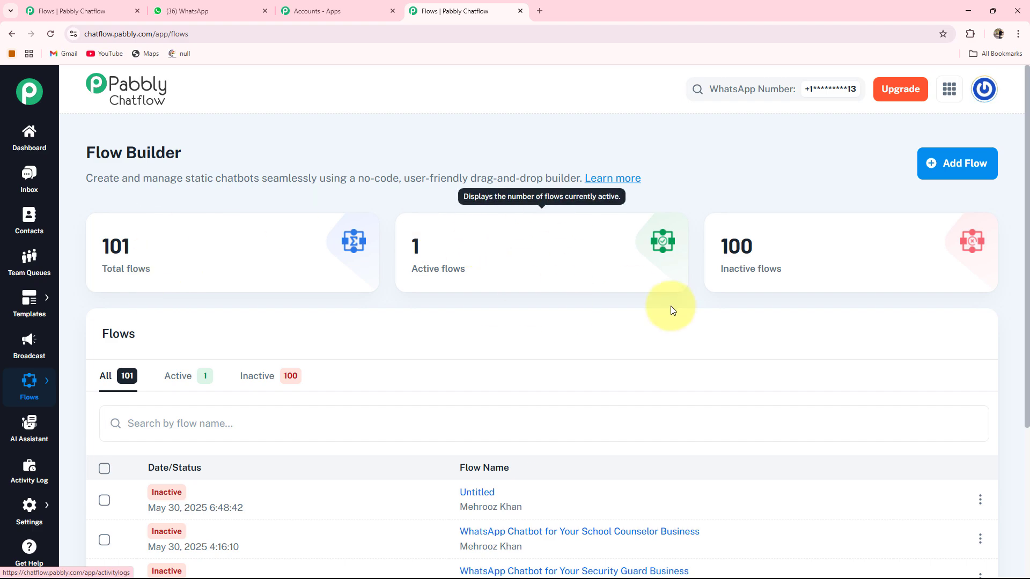
mouse_move(740, 252)
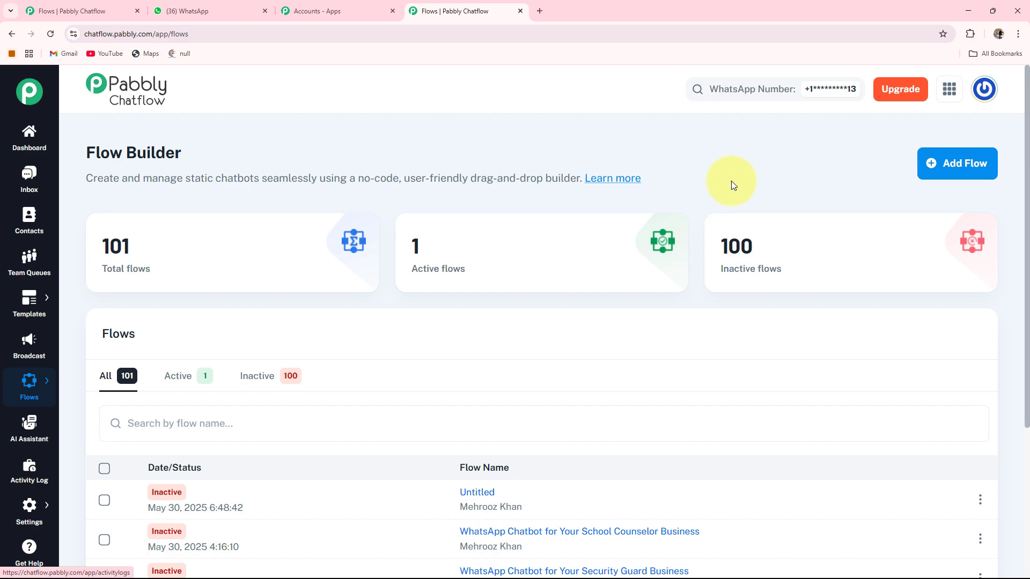
Step: Add a new flow and rename it 'WhatsApp Chatbot for Your Fast Food Restaurant Business'
click(961, 170)
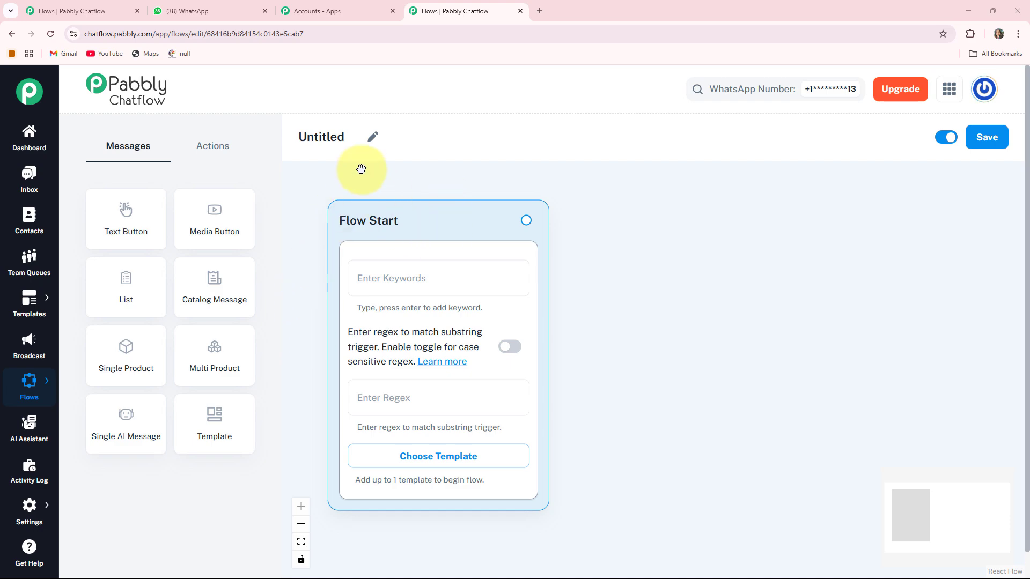
click(373, 139)
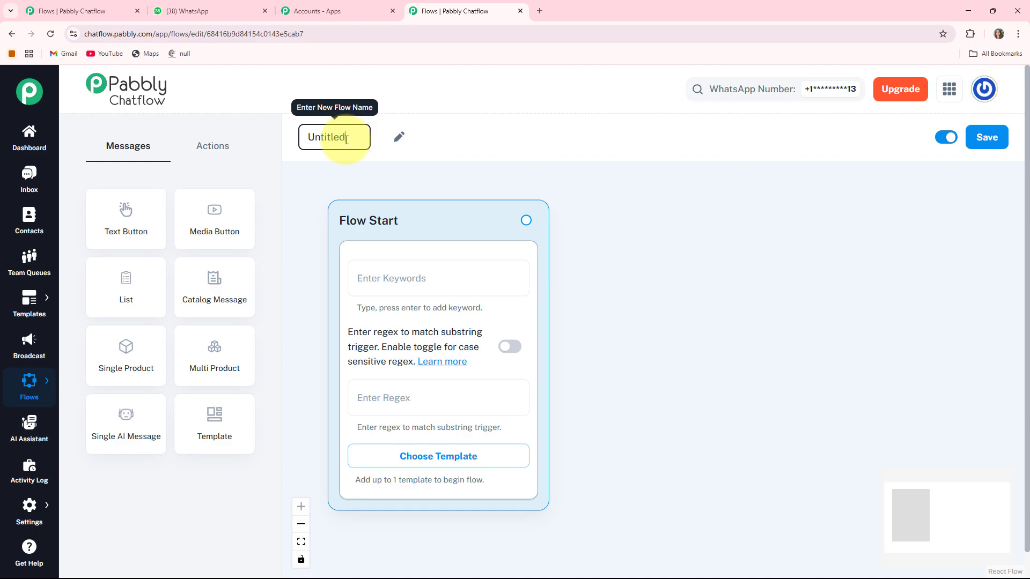
drag(346, 139, 277, 139)
text(WhatsApp Chatbot for Your Fast Food Restaurant Business)
key(Return)
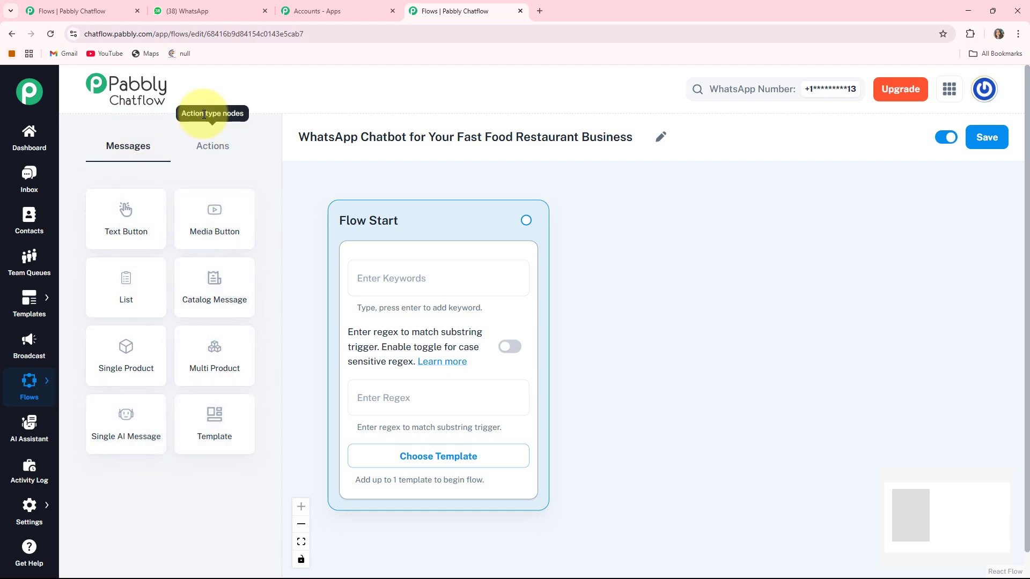
Step: Browse the Actions and Messages node types, then save the flow
click(208, 143)
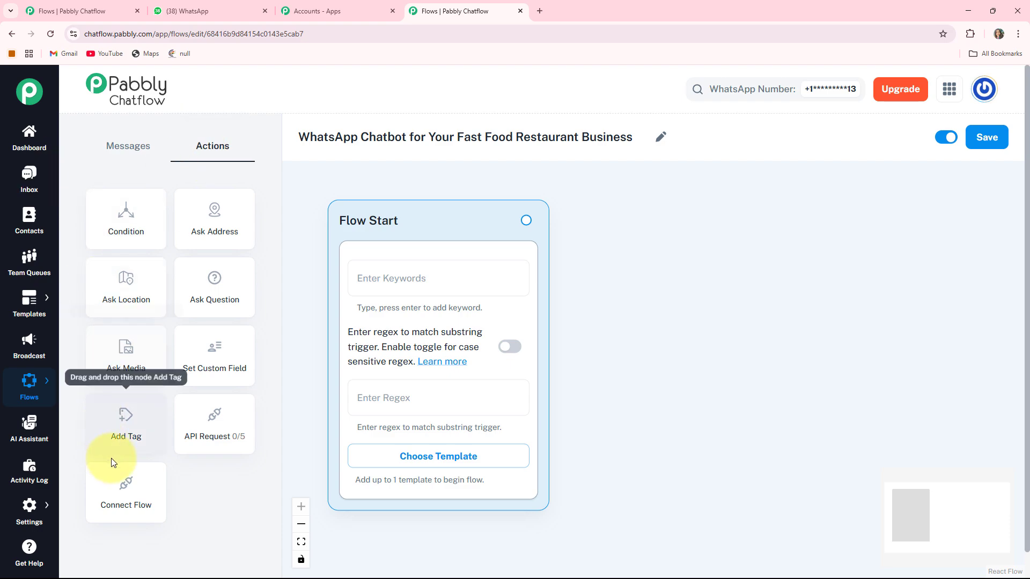
click(132, 151)
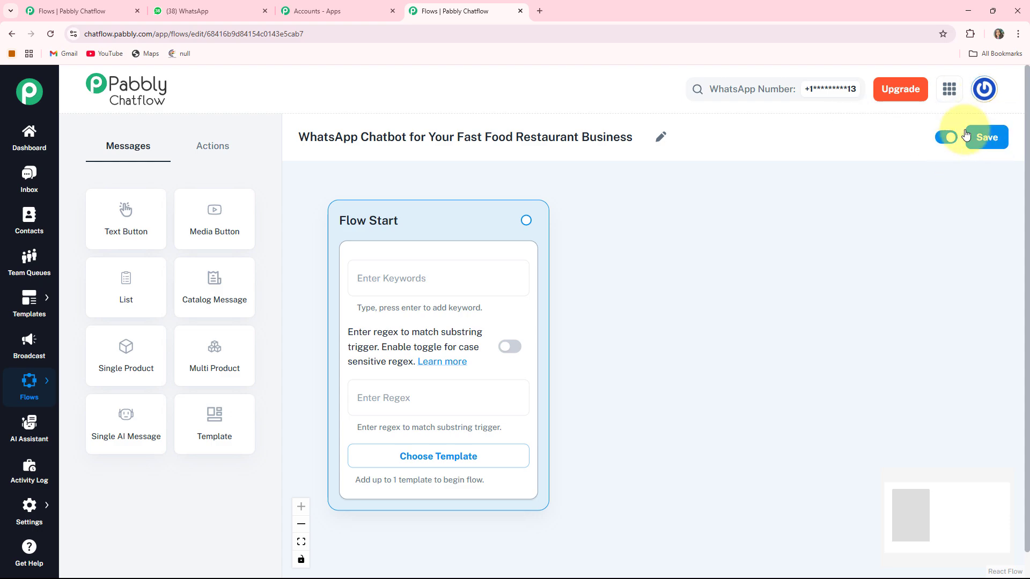
click(994, 140)
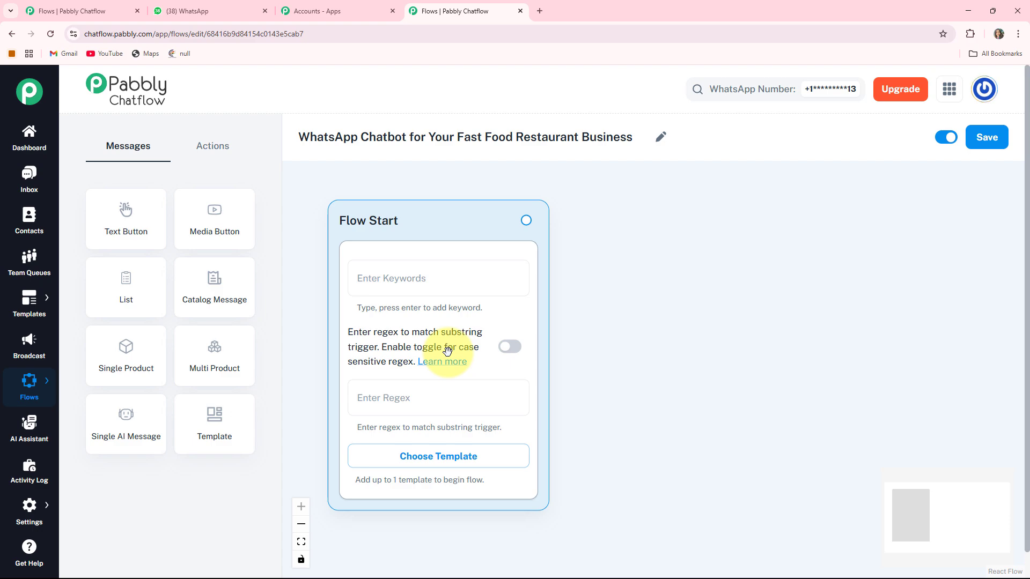
Step: Leave case-sensitive regex matching off and check the approved templates list without choosing one
click(509, 350)
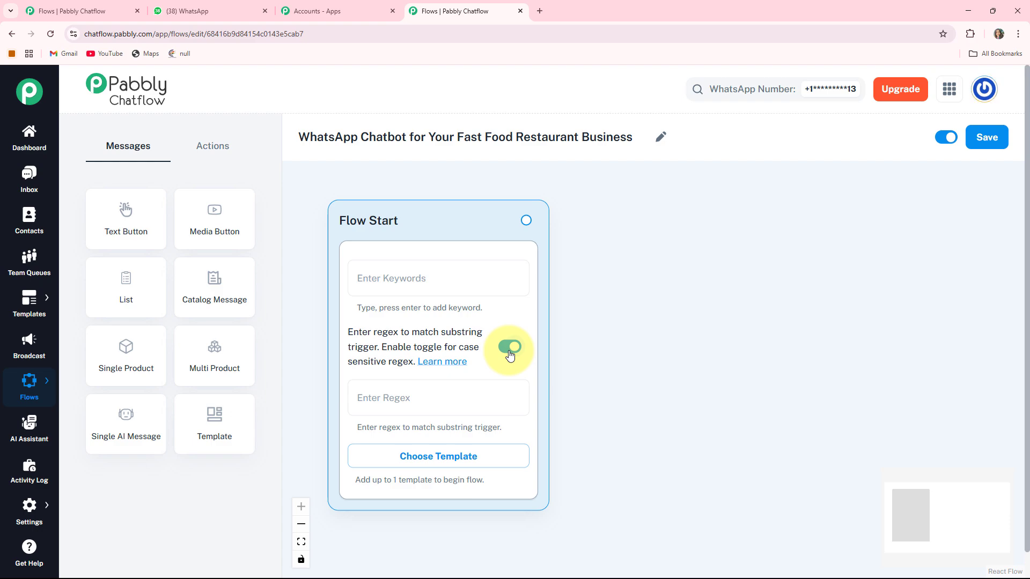
click(510, 349)
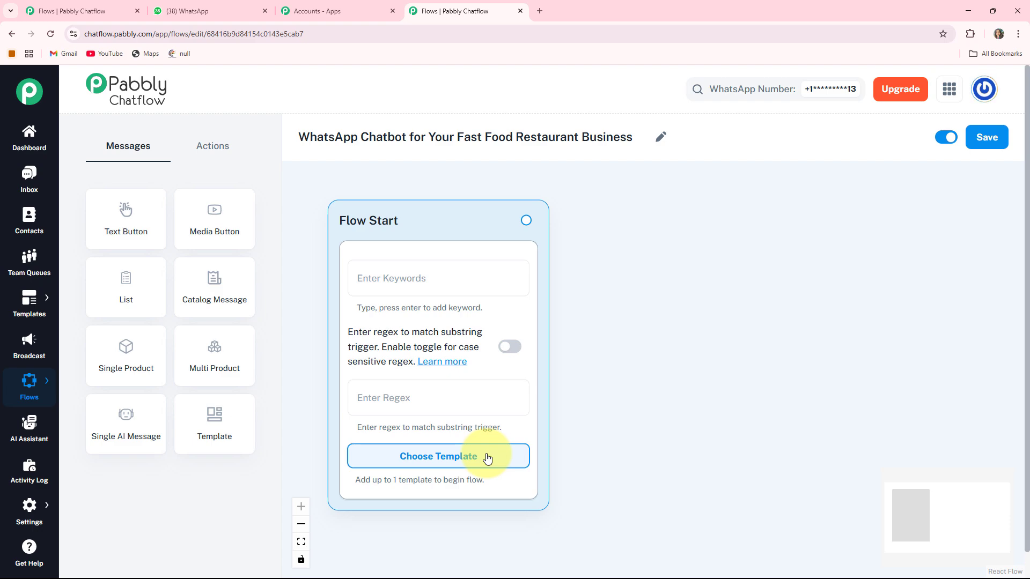
click(487, 459)
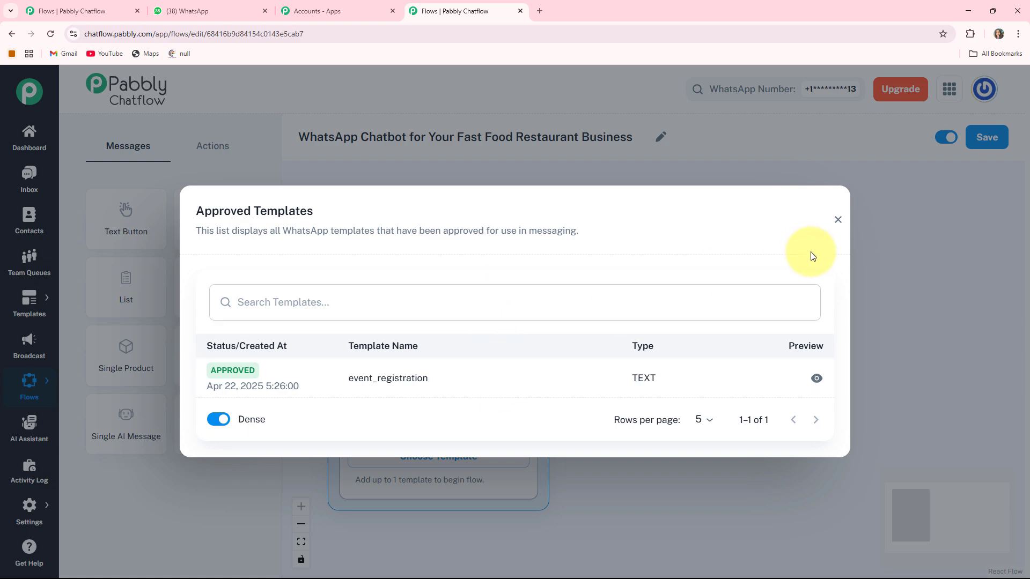
click(838, 220)
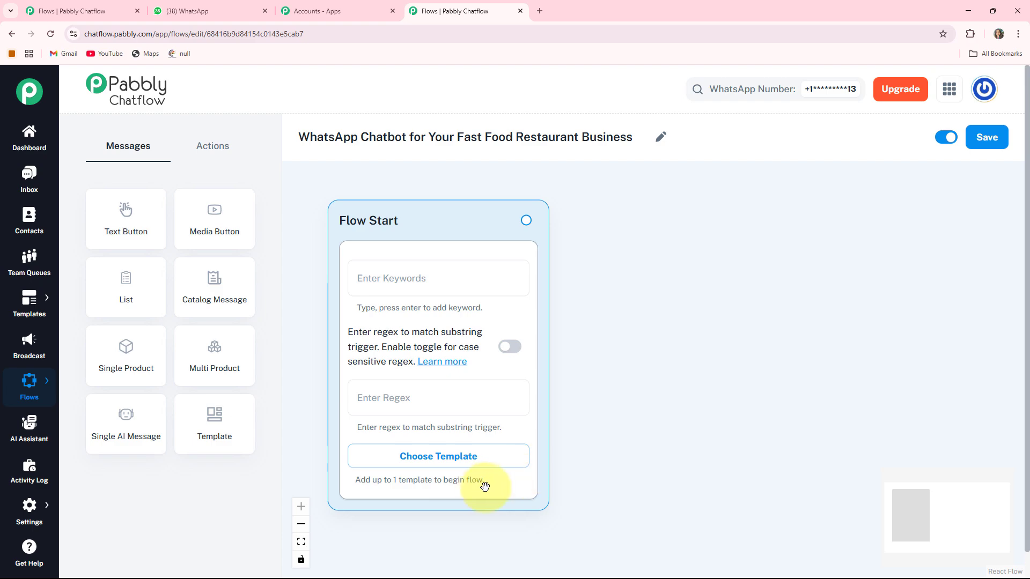
Step: Set the Flow Start trigger regex to [\s\S]+ and add a Text Button message node
drag(467, 421, 464, 416)
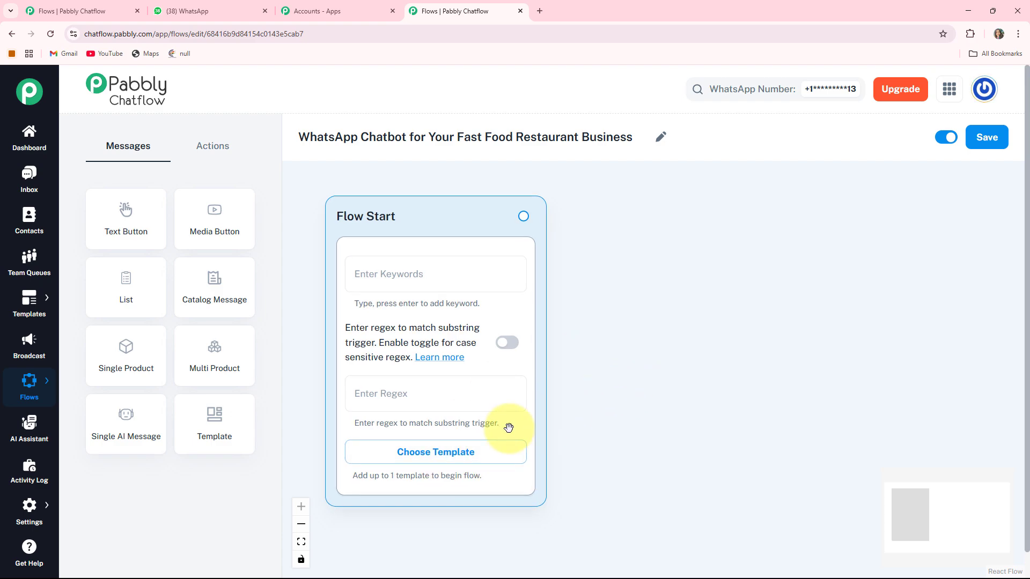
click(424, 389)
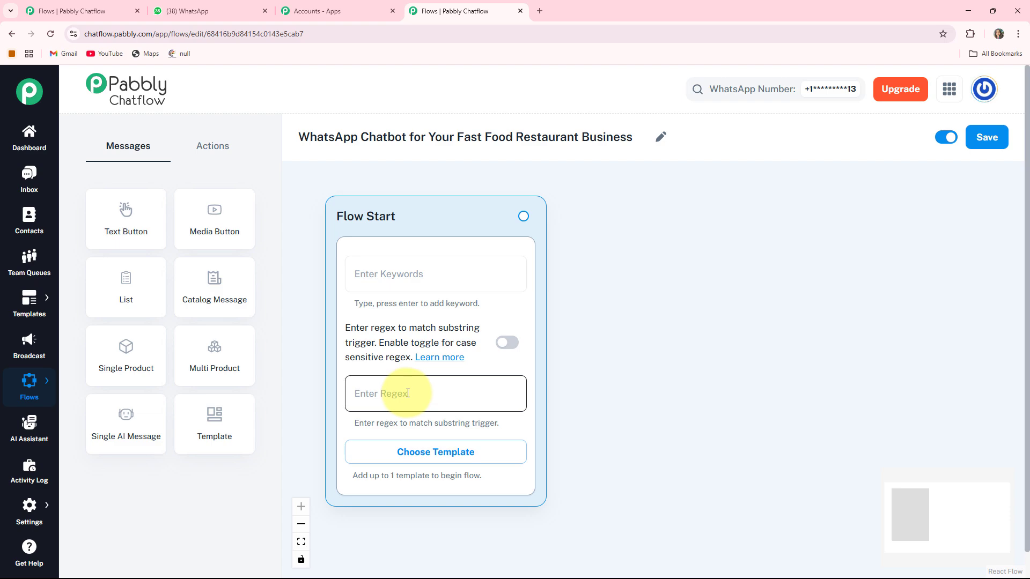
text([\s\S]+)
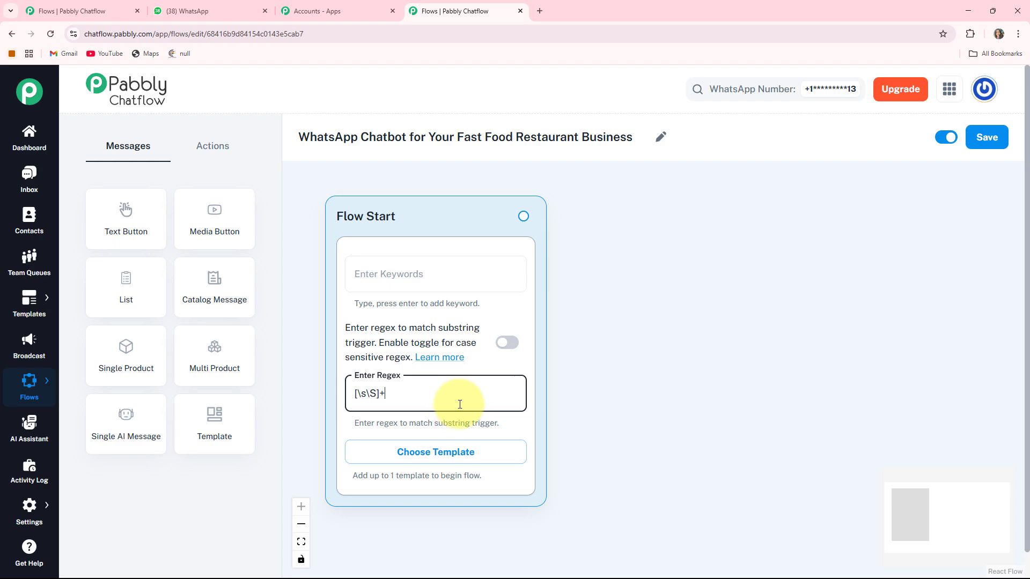
drag(565, 332, 566, 329)
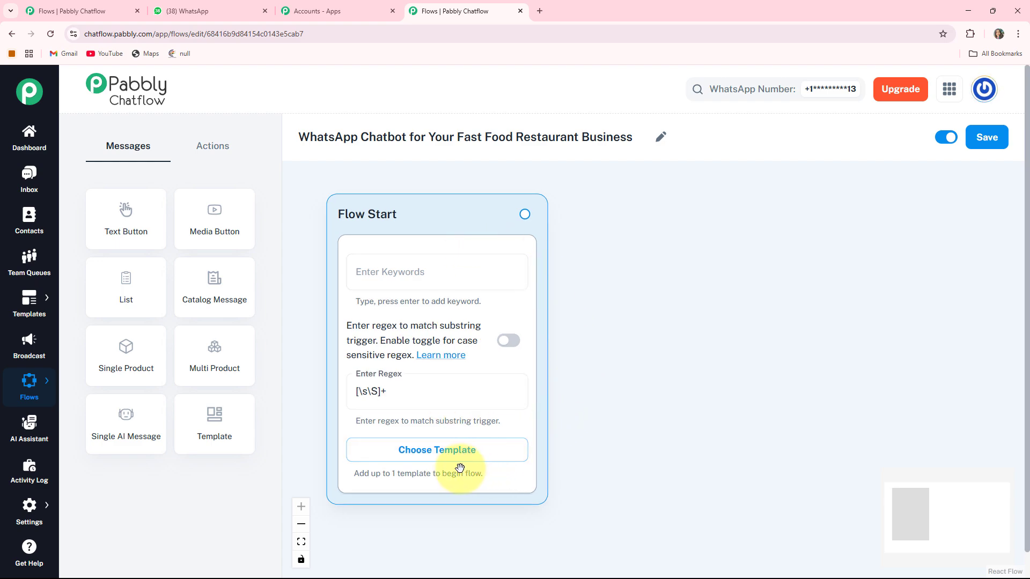
click(111, 219)
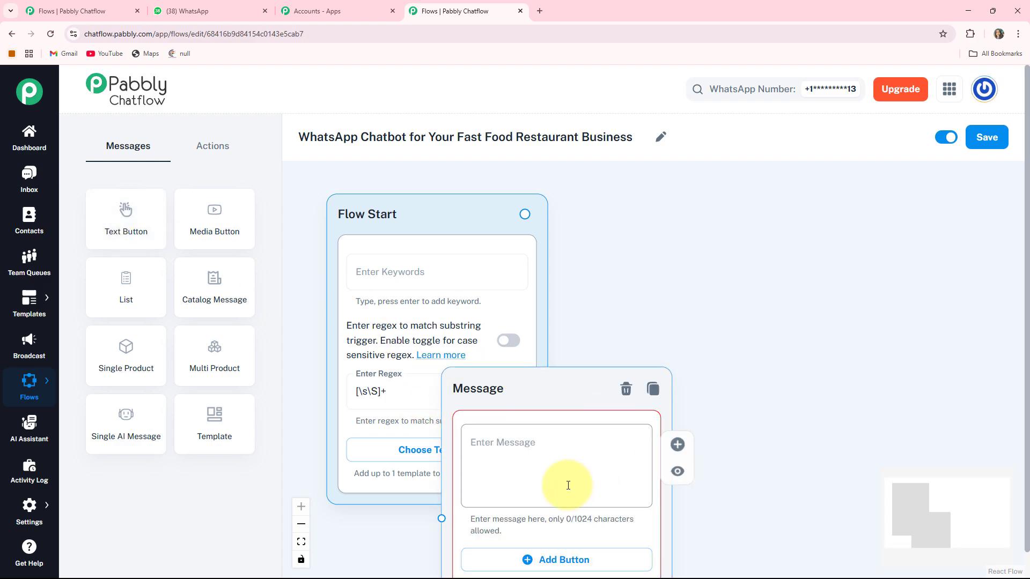
Step: Place the Message node beside Flow Start and fill in the welcome message text
drag(486, 388, 629, 193)
drag(896, 326, 829, 333)
drag(603, 222, 598, 233)
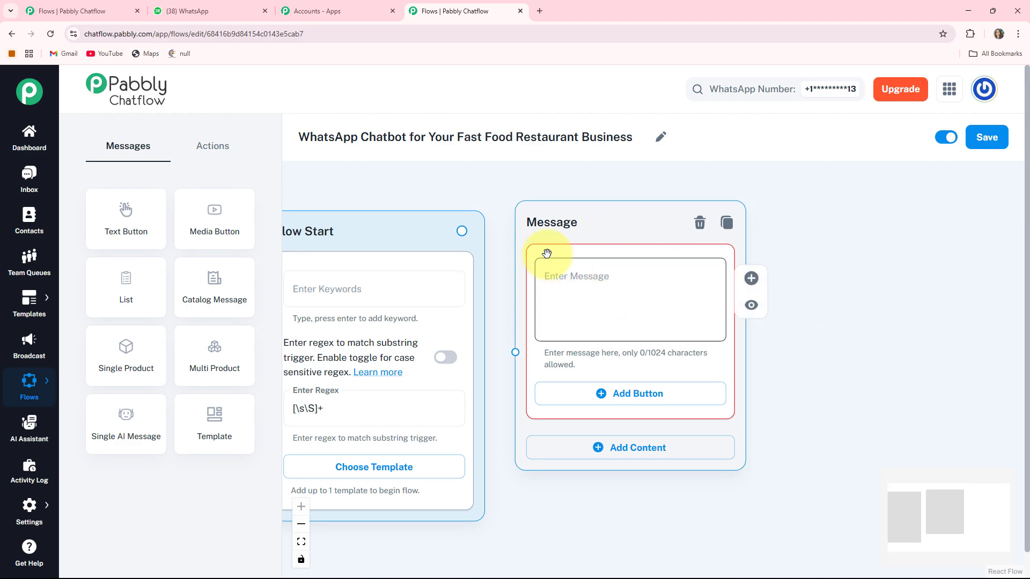
click(558, 302)
key(ctrl+v)
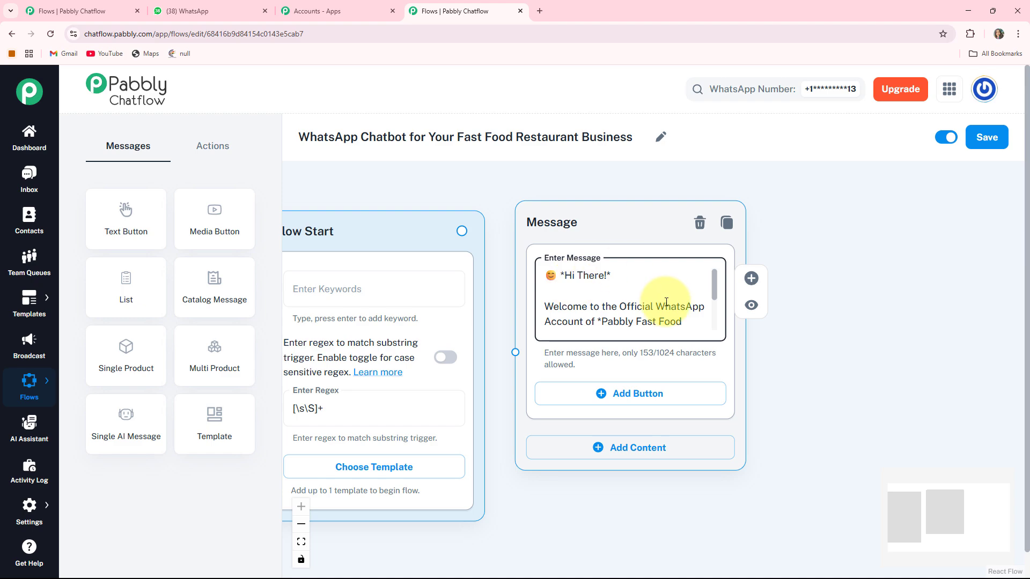
scroll(628, 312, down, 2)
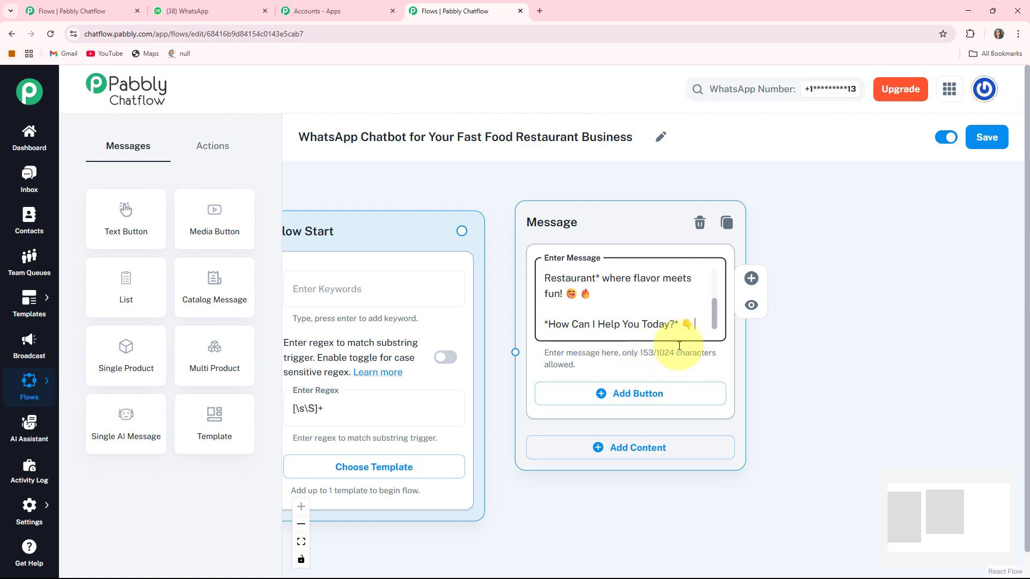
drag(821, 406, 782, 358)
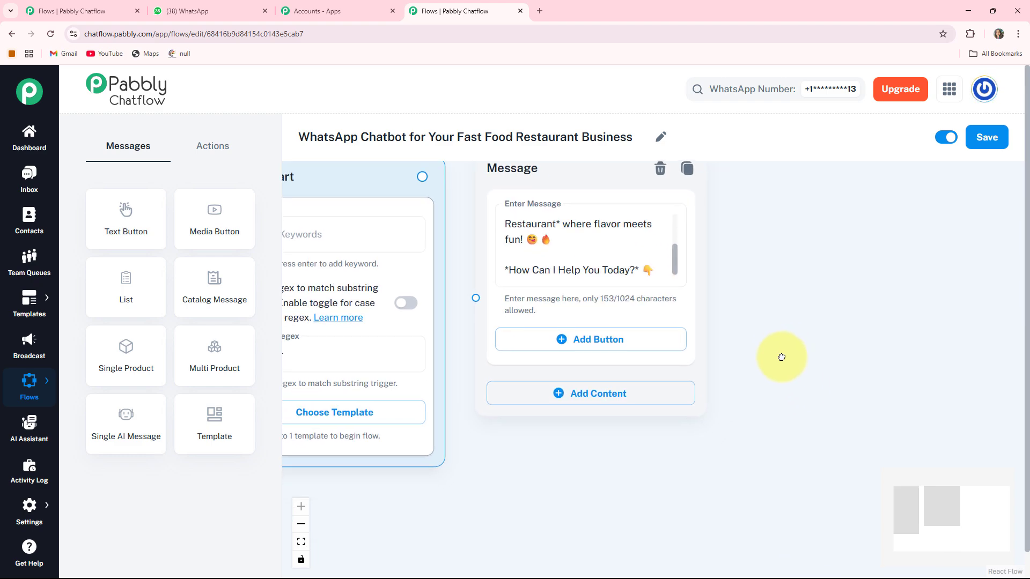
Step: Add three reply buttons: Check Menu 📋, Place Order 🍔 and Track Delivery 🚚
click(589, 346)
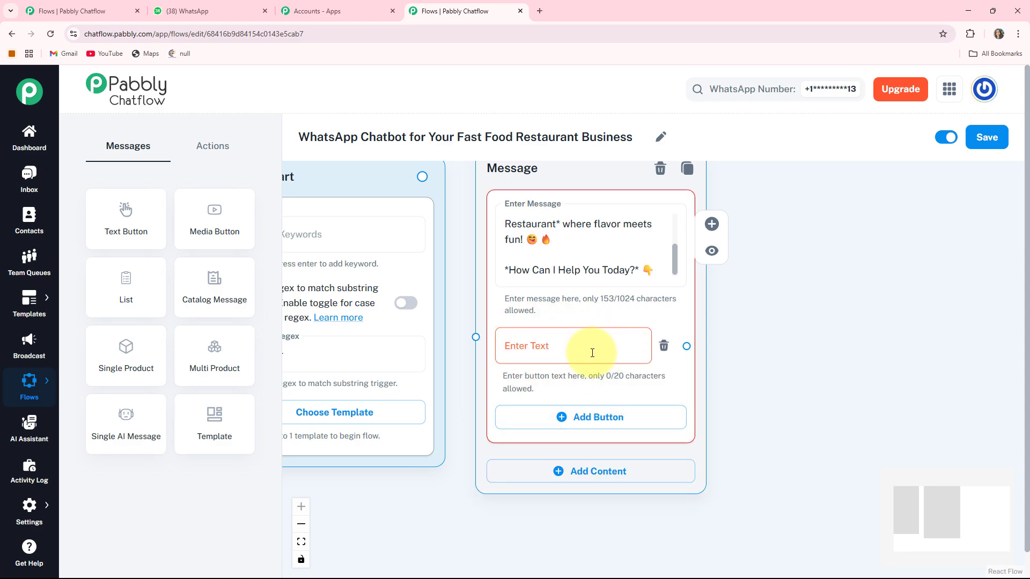
click(592, 353)
text(Check Menu 📋)
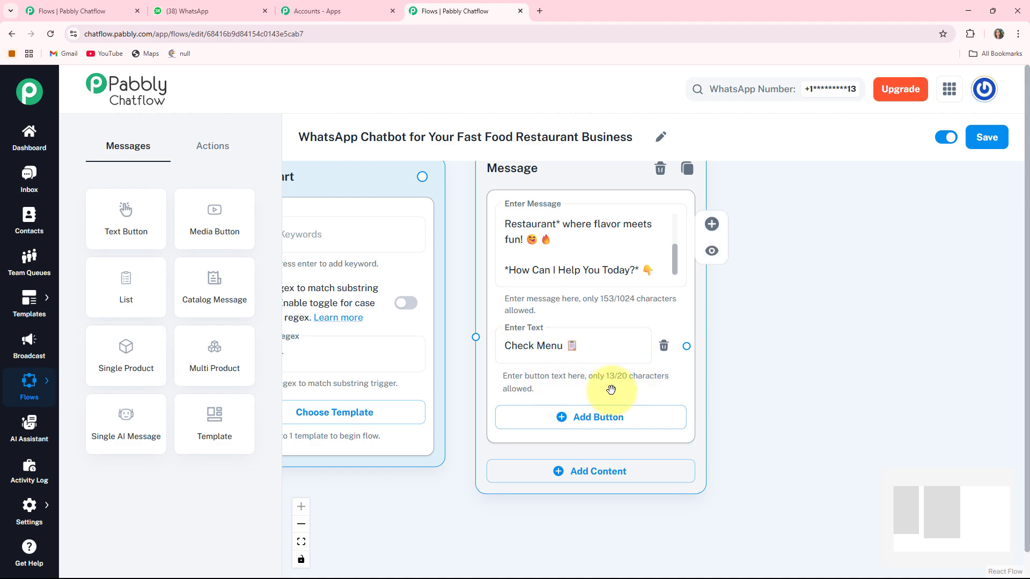
click(561, 424)
click(560, 419)
text(Place Order 🍔)
scroll(771, 444, down, 2)
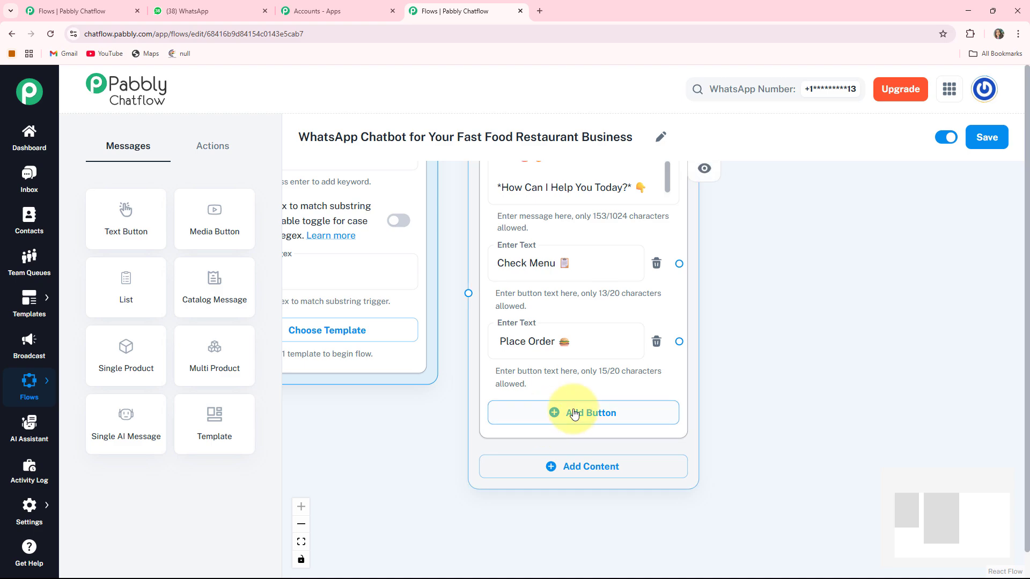
click(552, 416)
click(559, 421)
text(Track Delivery 🚚)
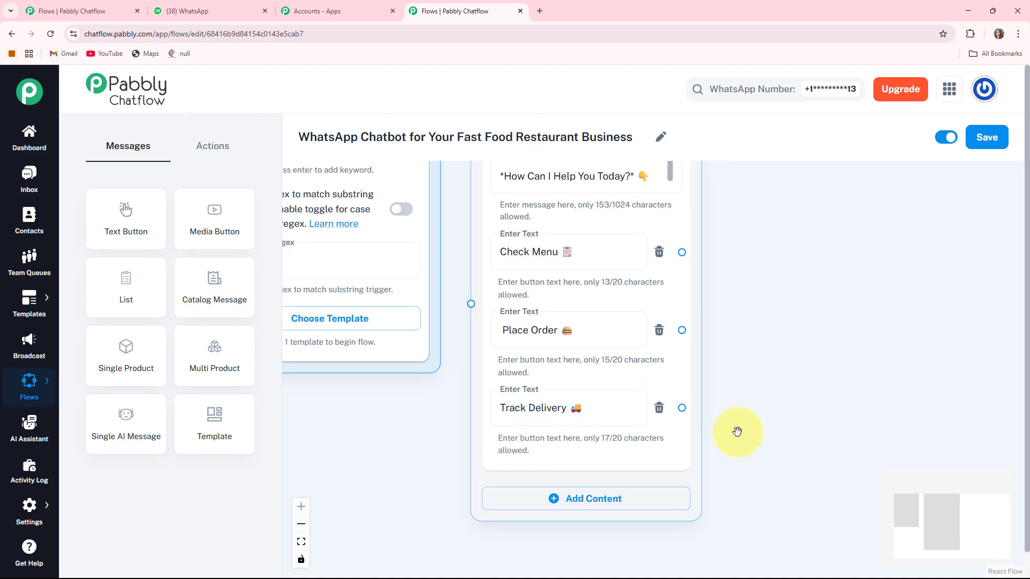
drag(794, 338, 843, 465)
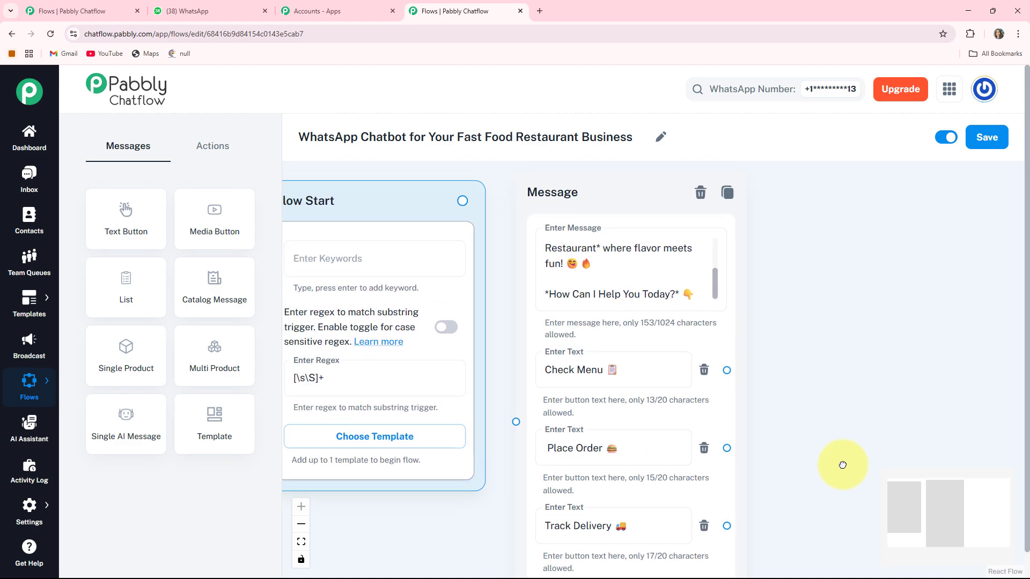
scroll(843, 466, up, 1)
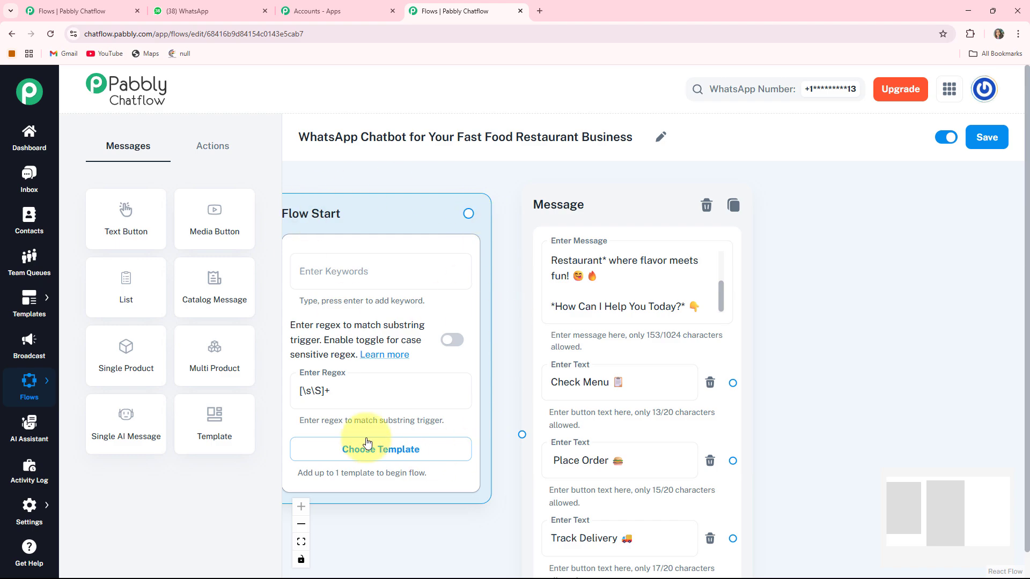
mouse_move(575, 229)
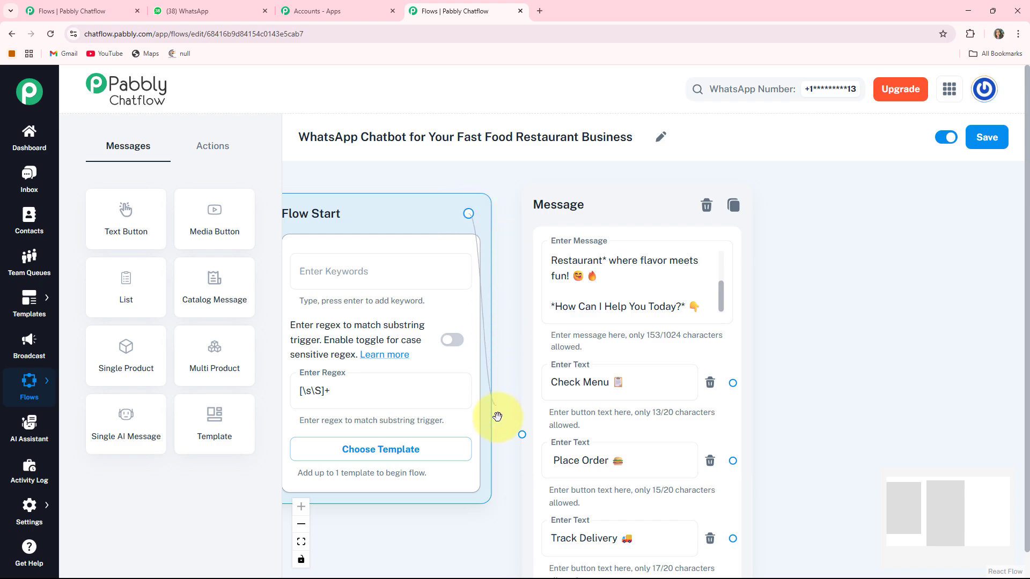
Step: Connect Flow Start to the welcome message and drop a Media Button node to its right
drag(524, 432, 524, 432)
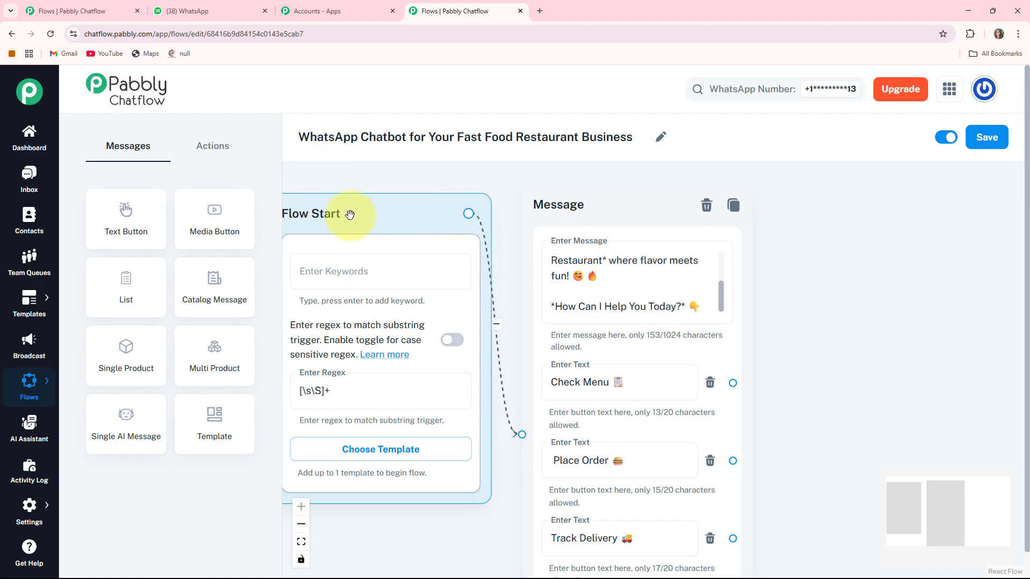
drag(317, 209, 339, 209)
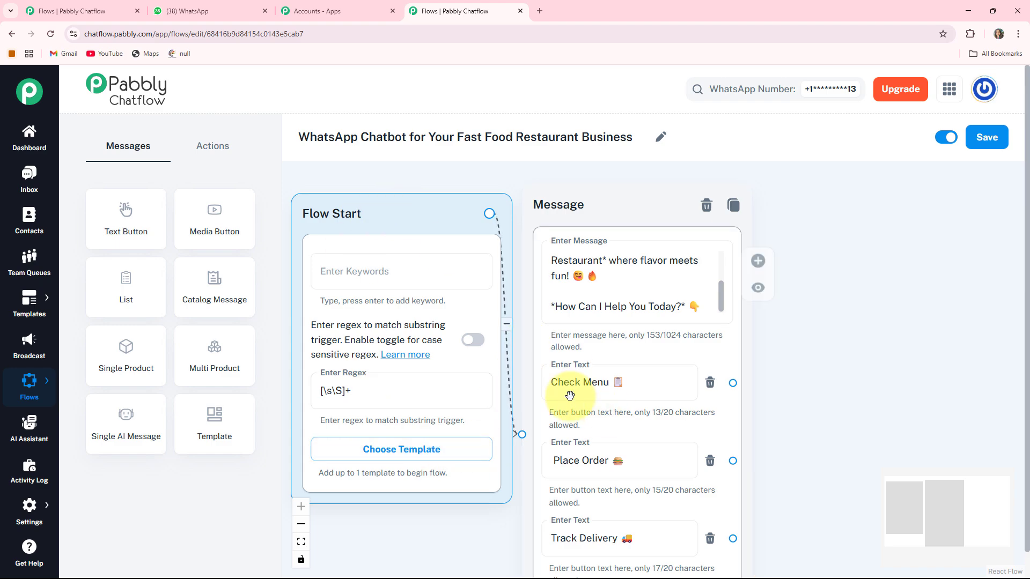
drag(777, 391, 692, 331)
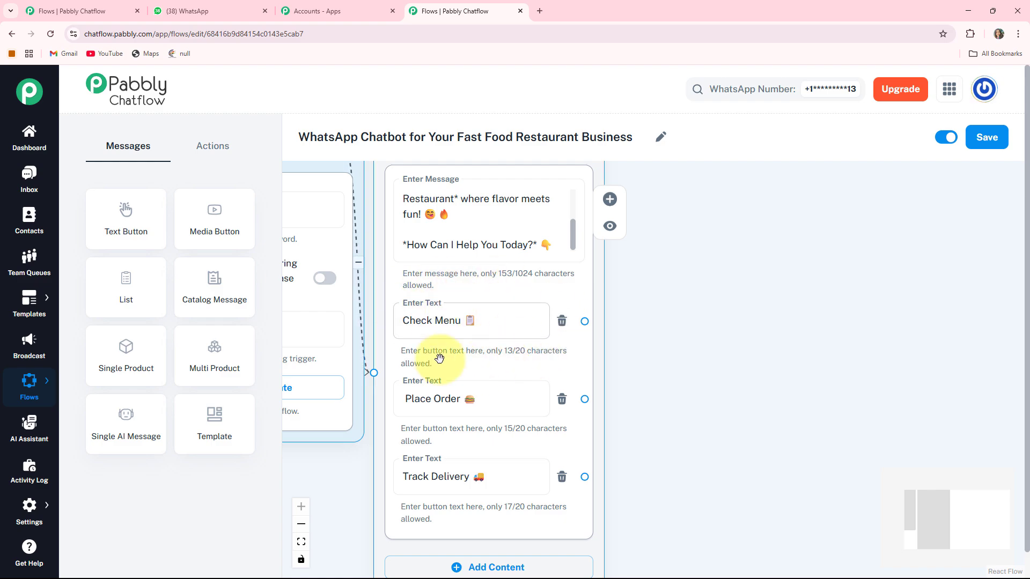
drag(745, 397, 634, 391)
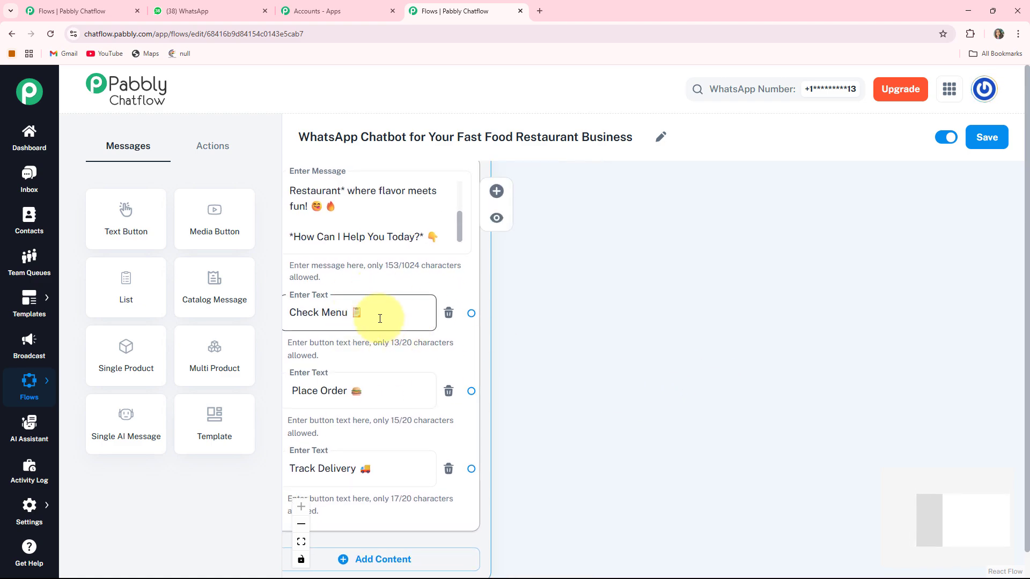
drag(221, 228, 395, 419)
drag(363, 349, 743, 226)
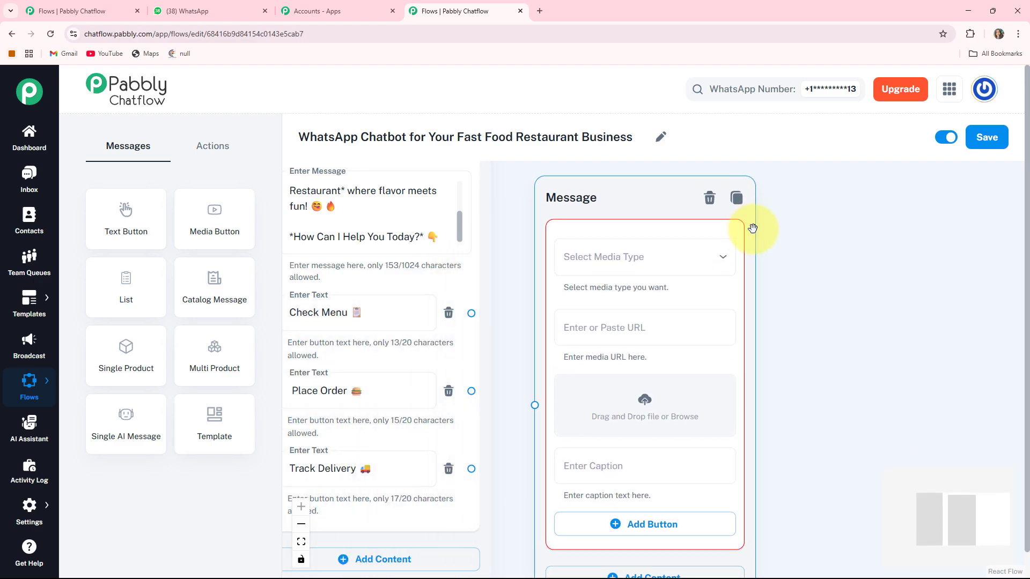
Step: Set the media node to Image, upload the menu picture and caption it Our Menu Card
drag(791, 248, 660, 259)
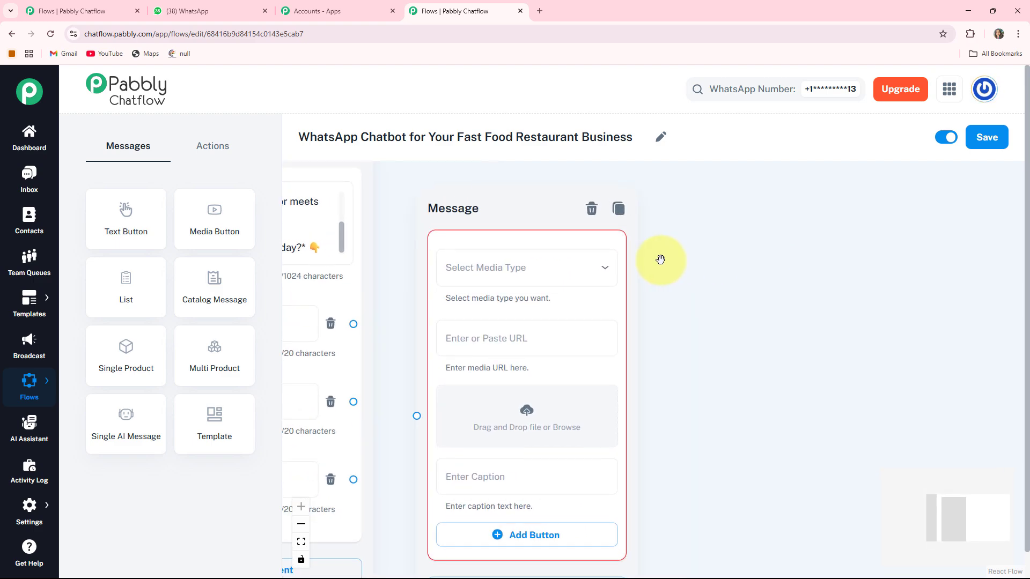
click(566, 273)
click(463, 304)
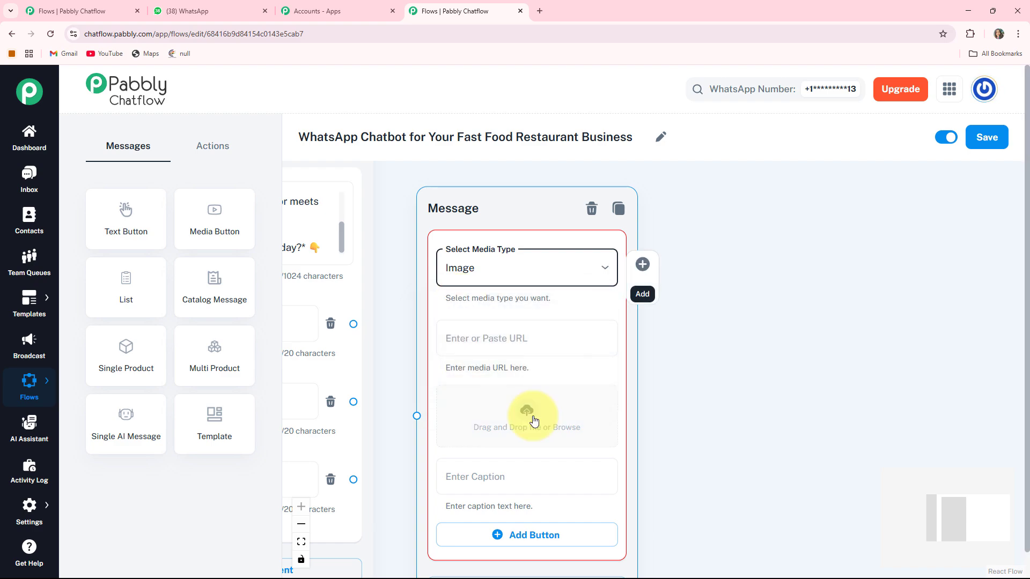
click(533, 418)
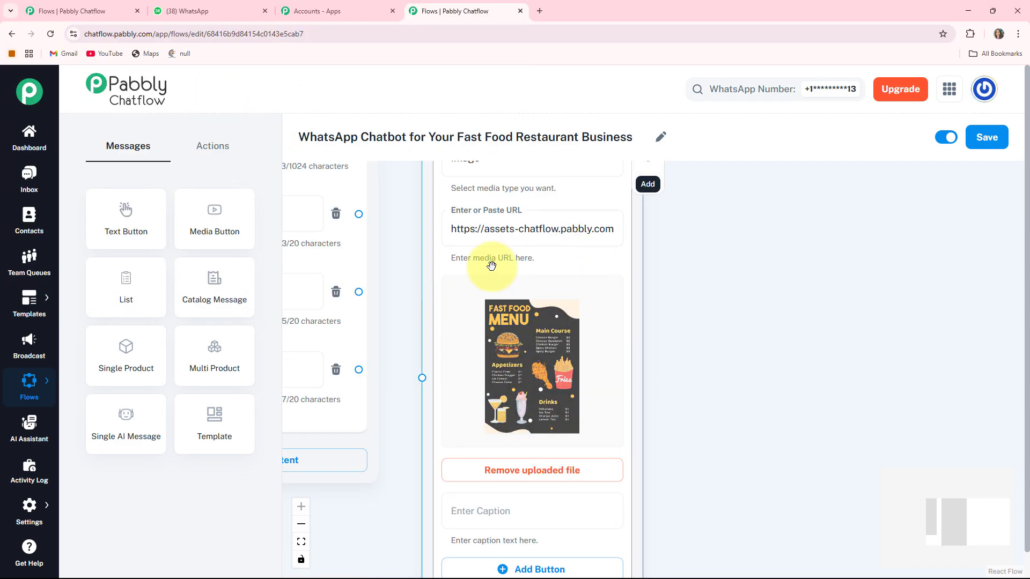
scroll(695, 392, down, 3)
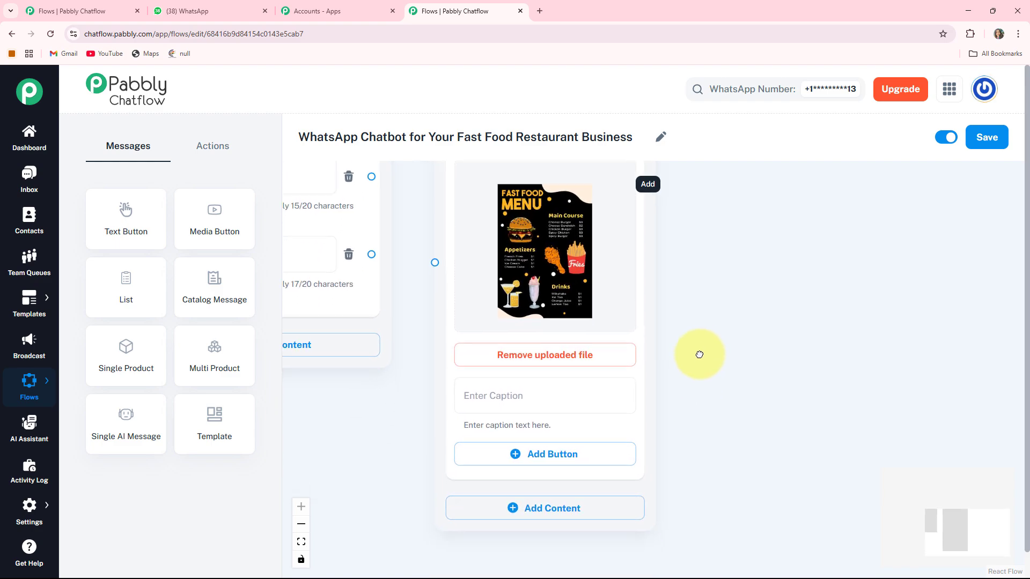
click(507, 397)
text(*Our Menu Card* 📋)
scroll(874, 380, up, 2)
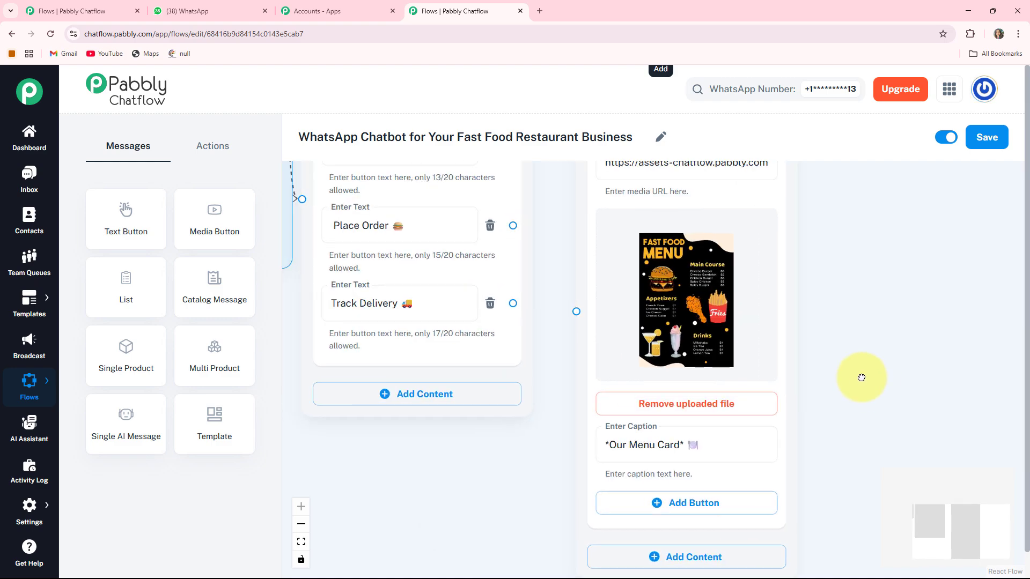
scroll(552, 248, down, 1)
scroll(523, 361, up, 3)
Step: Link the Check Menu button to the menu image node
mouse_move(535, 295)
drag(532, 296, 575, 375)
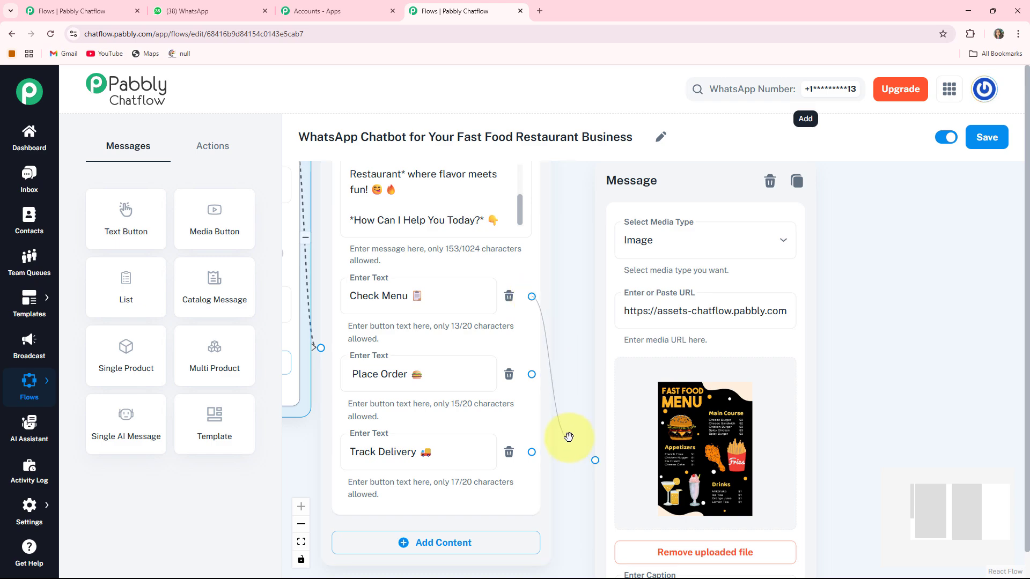
drag(587, 460, 595, 460)
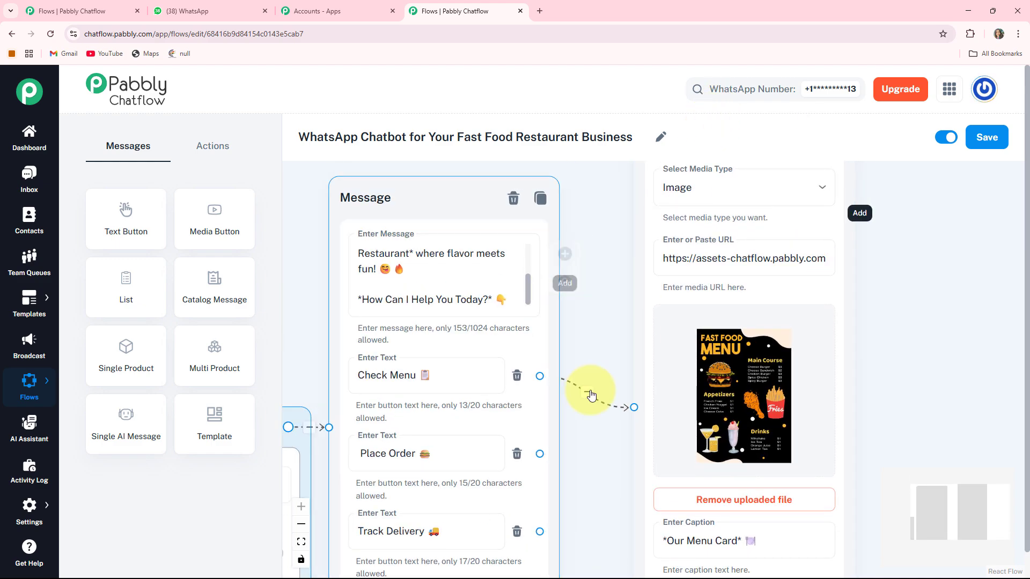
drag(573, 345, 619, 202)
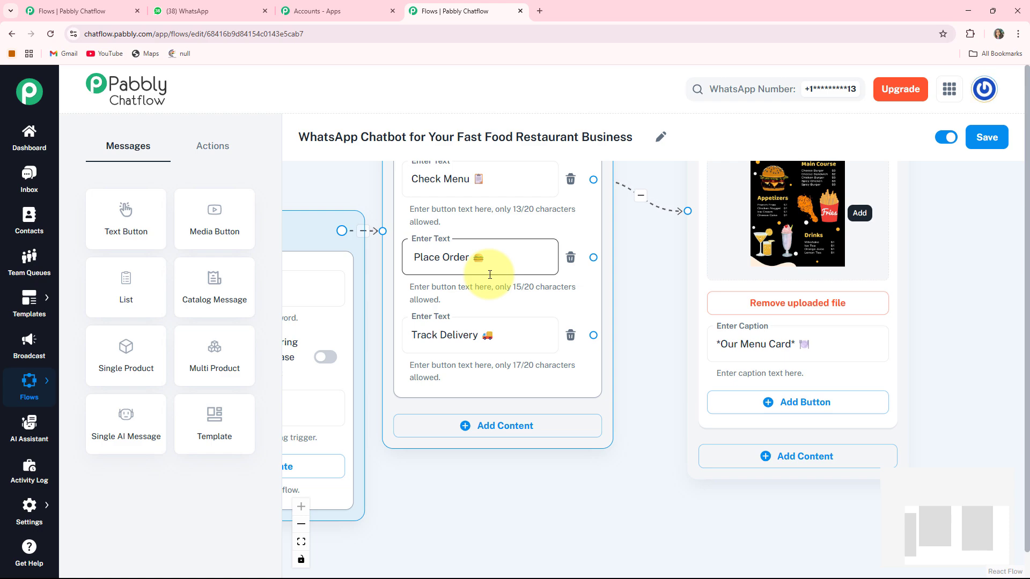
Step: Add another Image media node with the burger photo captioned Classic CheeseBurger – ₹99
click(213, 215)
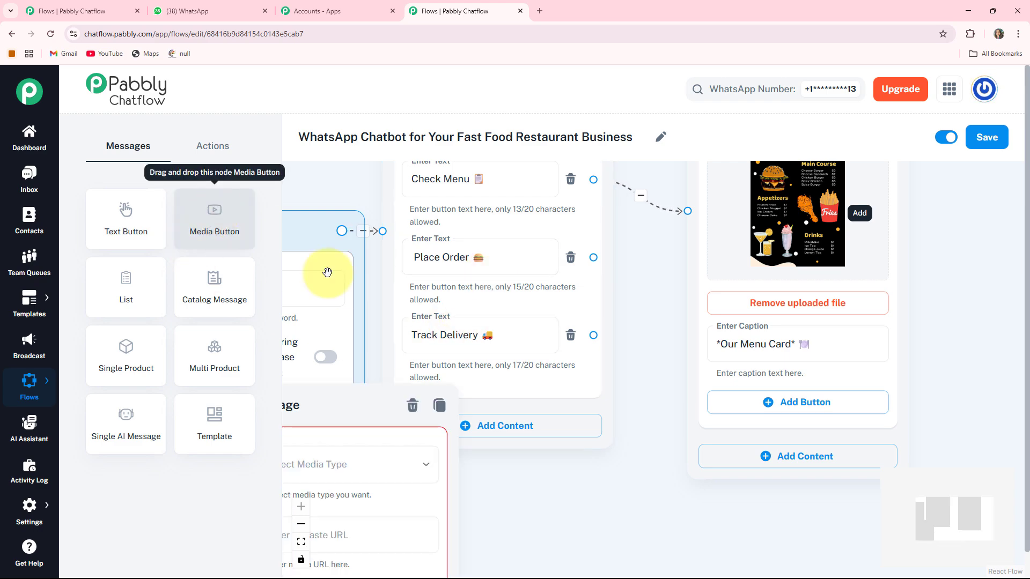
drag(413, 406, 766, 199)
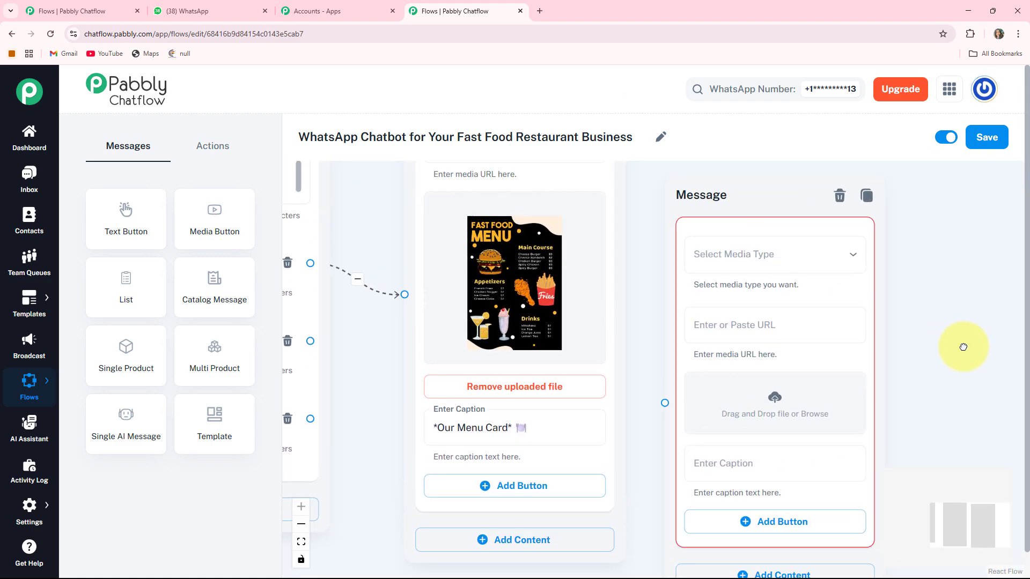
click(706, 246)
click(626, 279)
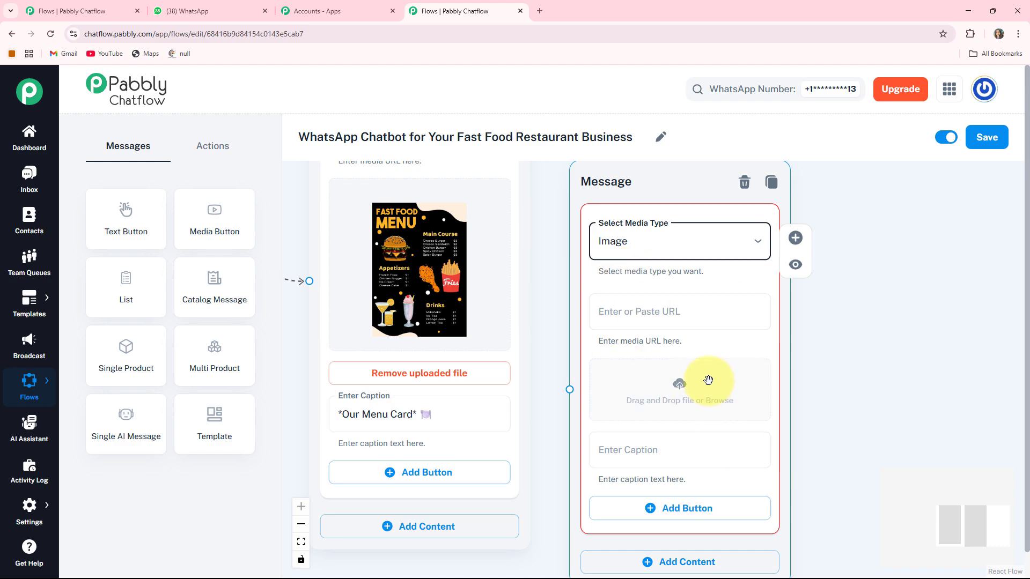
click(685, 391)
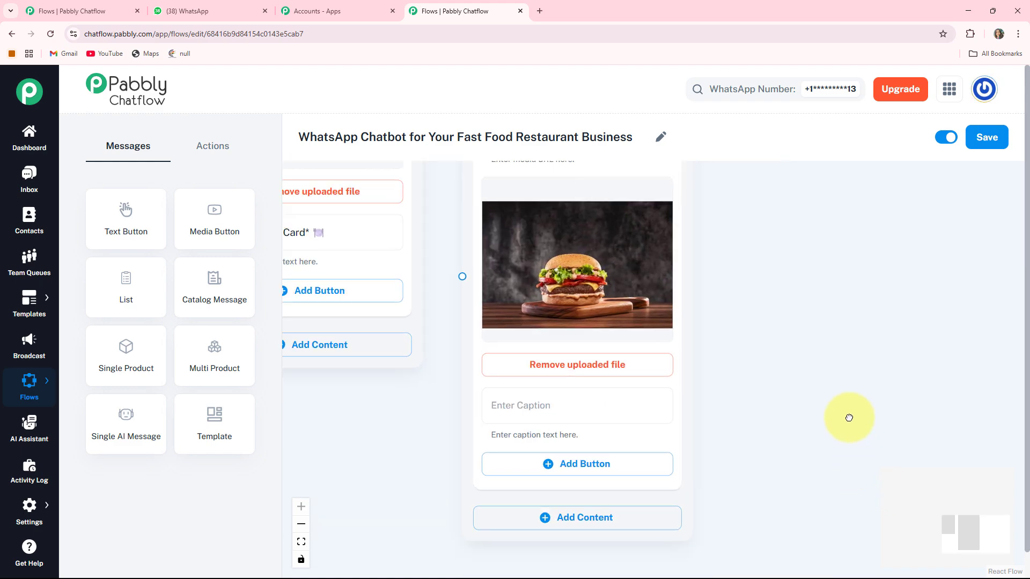
click(491, 376)
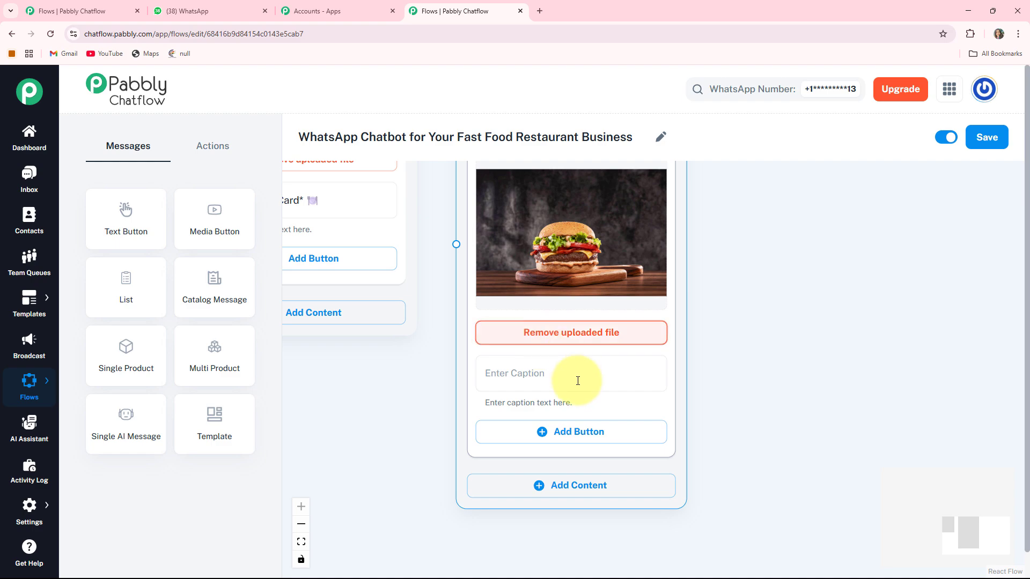
text(*Classic CheeseBurger –₹99* 🍔 😋)
drag(750, 460, 742, 409)
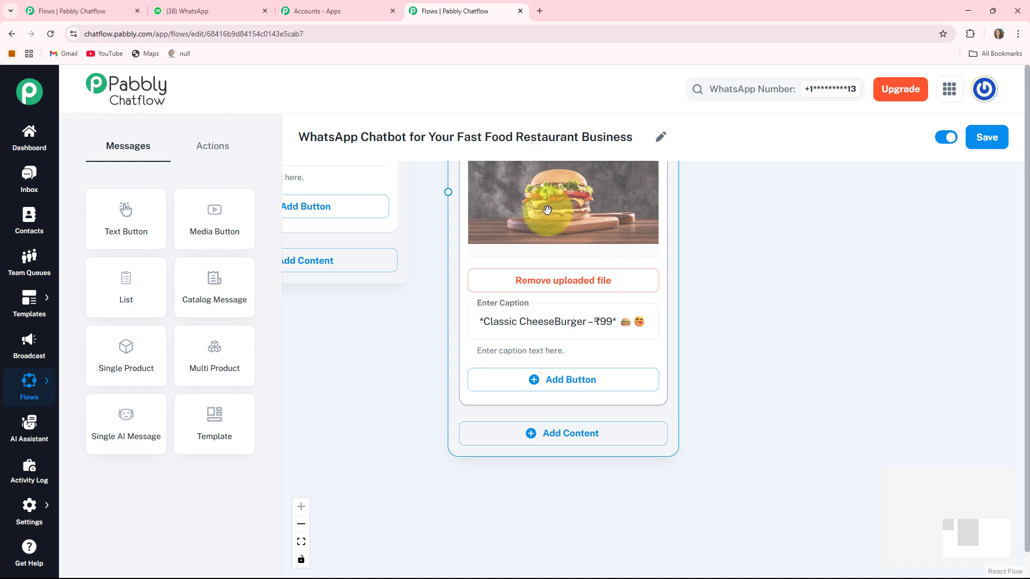
Step: Give the burger node an Order Now button and link Place Order to it
click(558, 381)
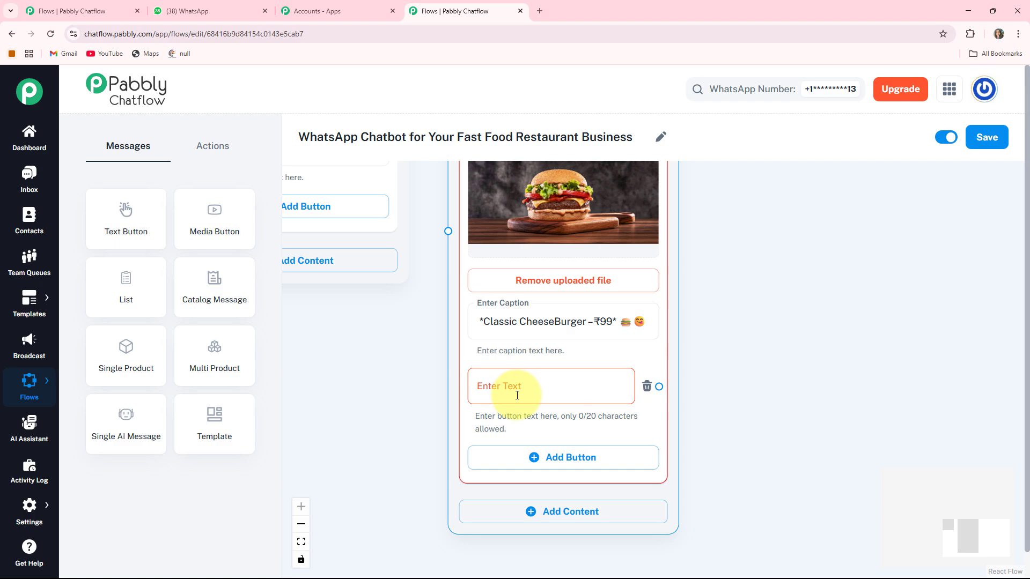
click(517, 396)
text(Order Now 🛒)
scroll(778, 476, left, 10)
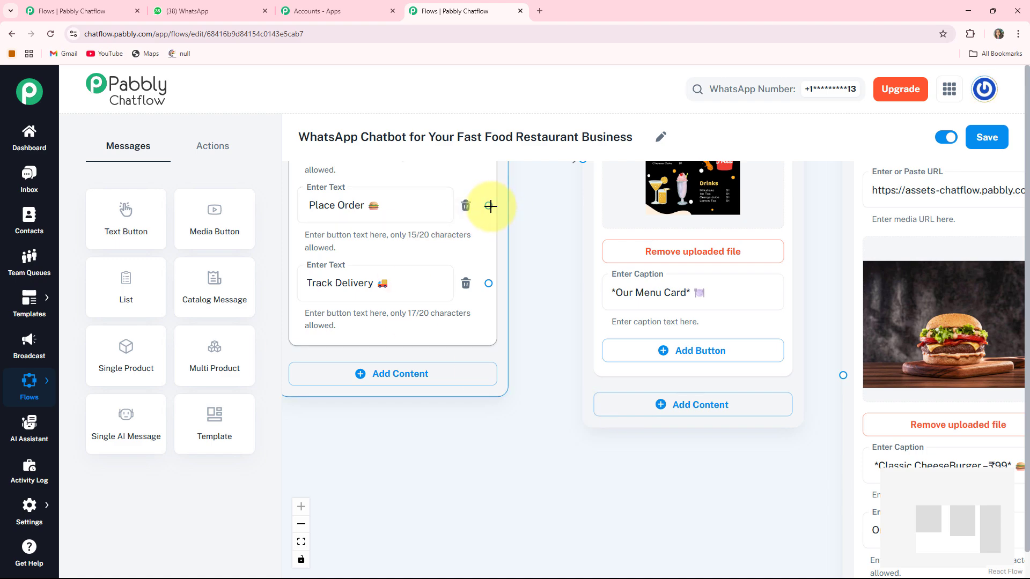
drag(488, 205, 855, 372)
scroll(714, 461, right, 8)
scroll(714, 461, down, 3)
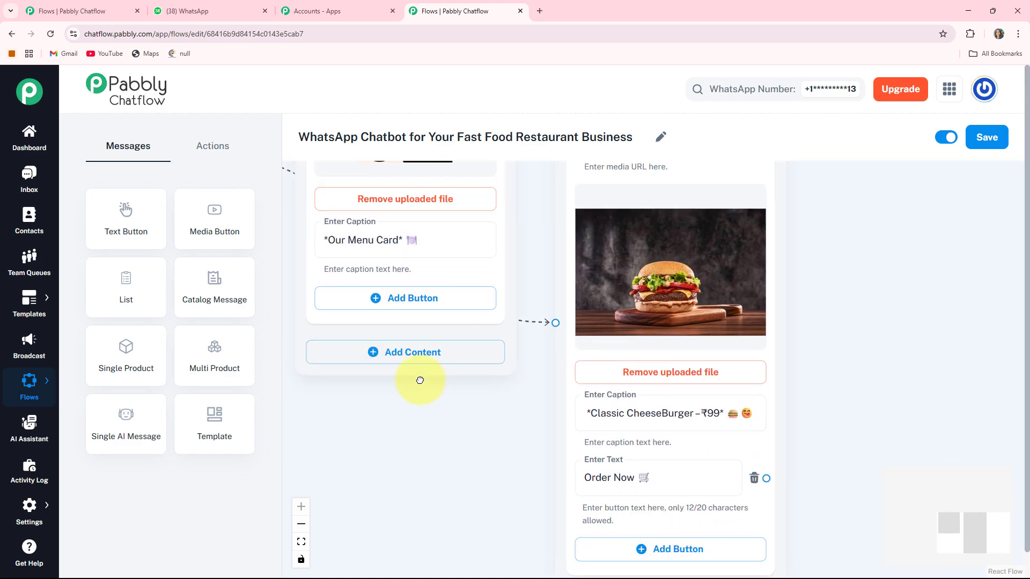
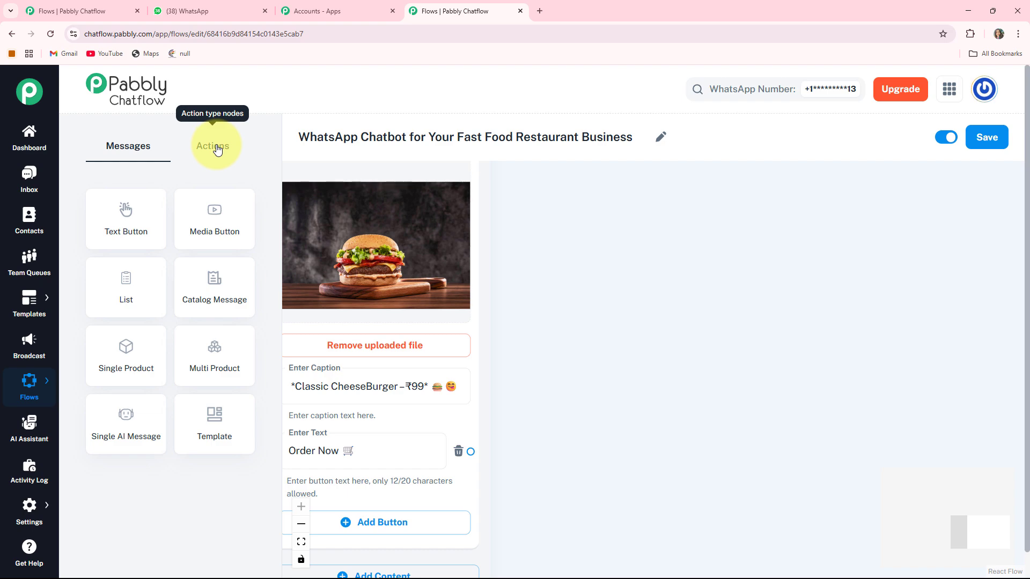
Step: Add an Ask Question node beside the burger message and paste the full name prompt
click(215, 147)
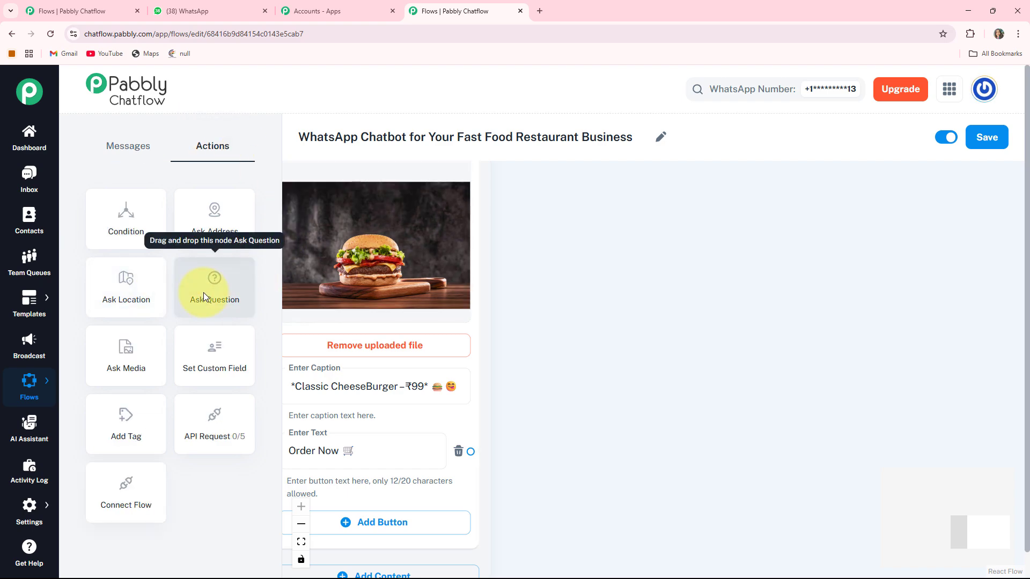
drag(204, 294, 329, 442)
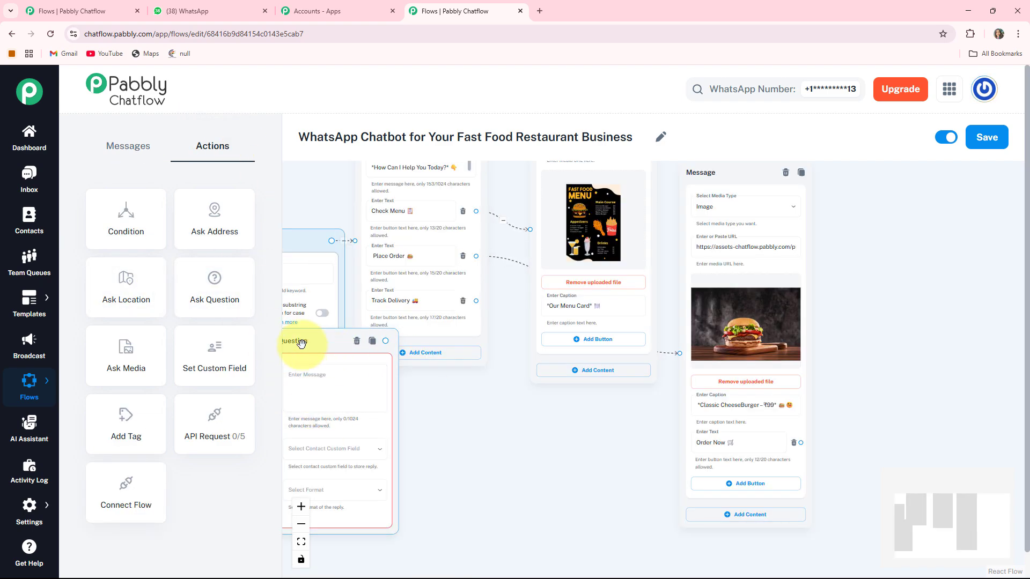
drag(317, 344, 888, 255)
drag(858, 455, 651, 381)
scroll(666, 359, up, 3)
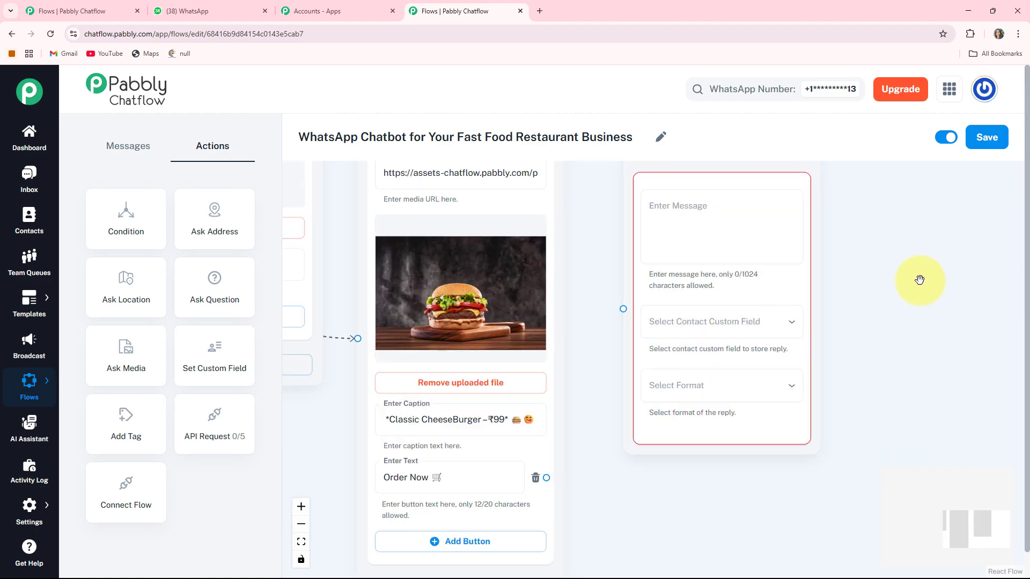
drag(920, 279, 907, 366)
click(644, 322)
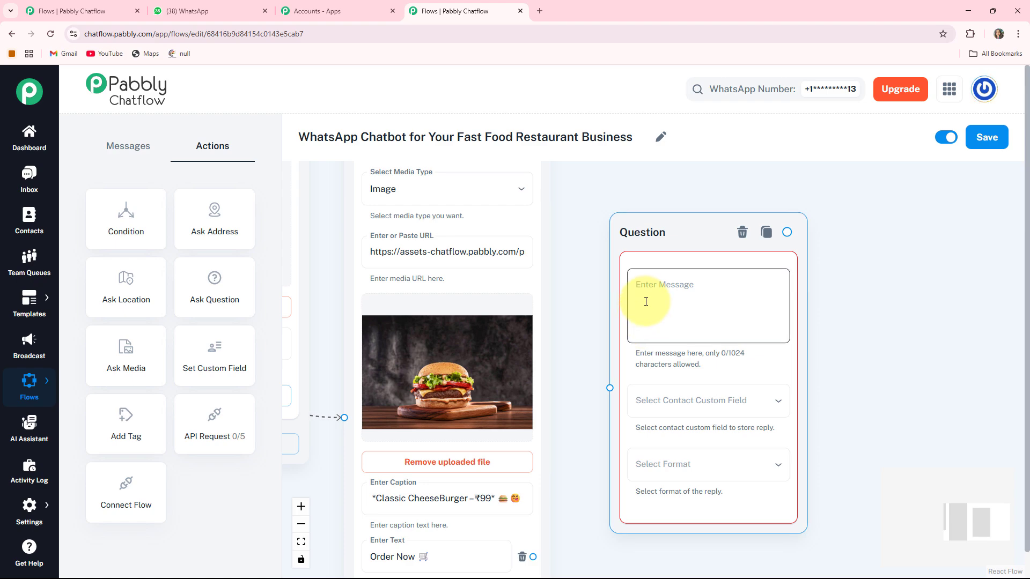
text(*Please Provide Your Full Name:* 😊)
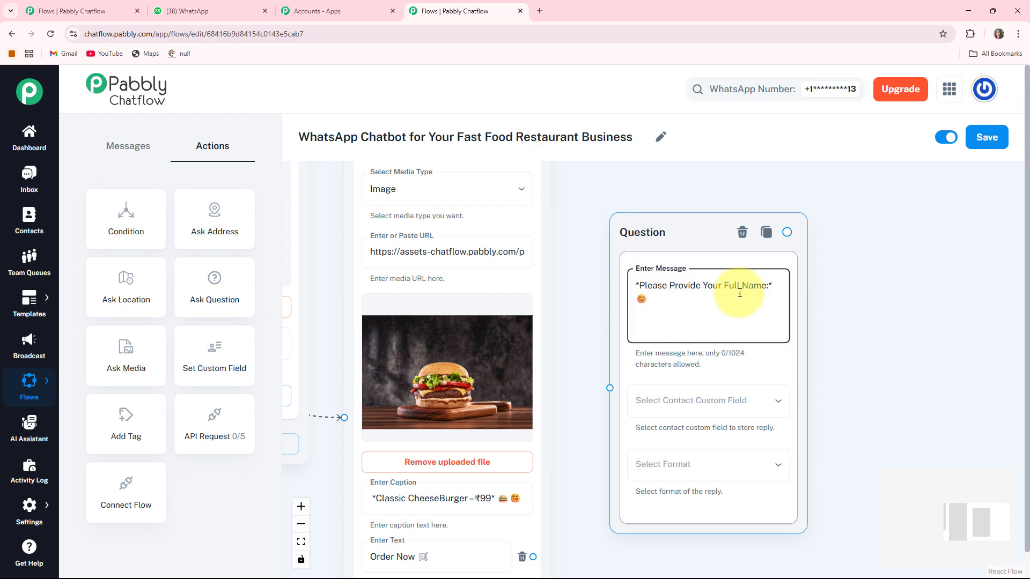
click(809, 324)
Step: Save the question's reply in the FullName custom field with Text format
scroll(809, 324, down, 3)
scroll(849, 304, right, 3)
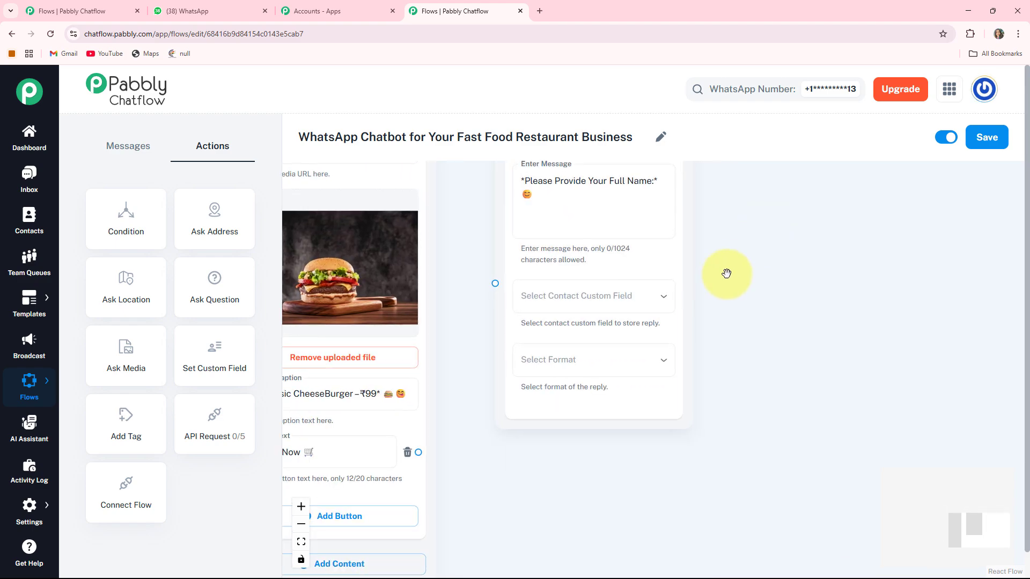
click(603, 306)
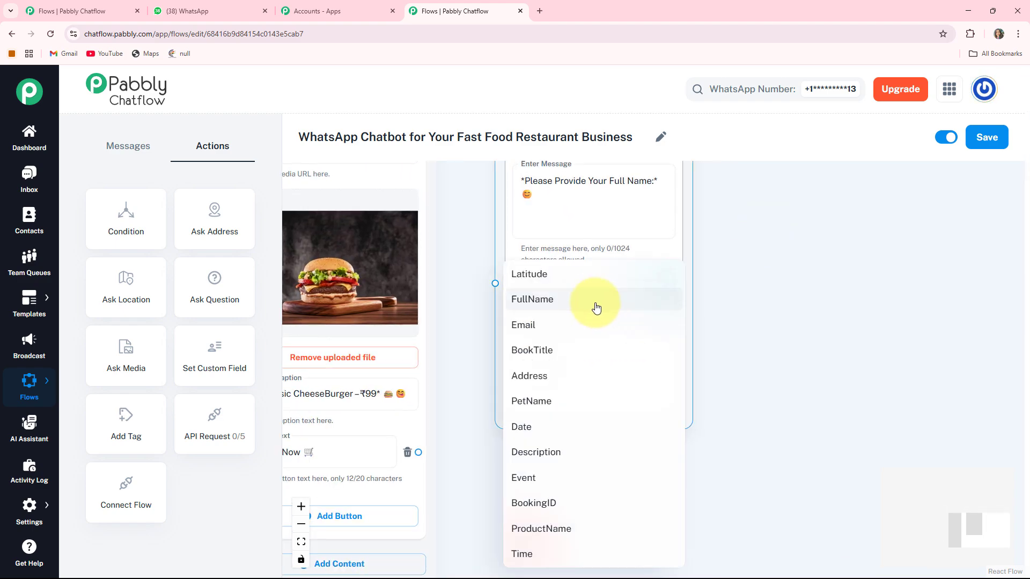
click(553, 299)
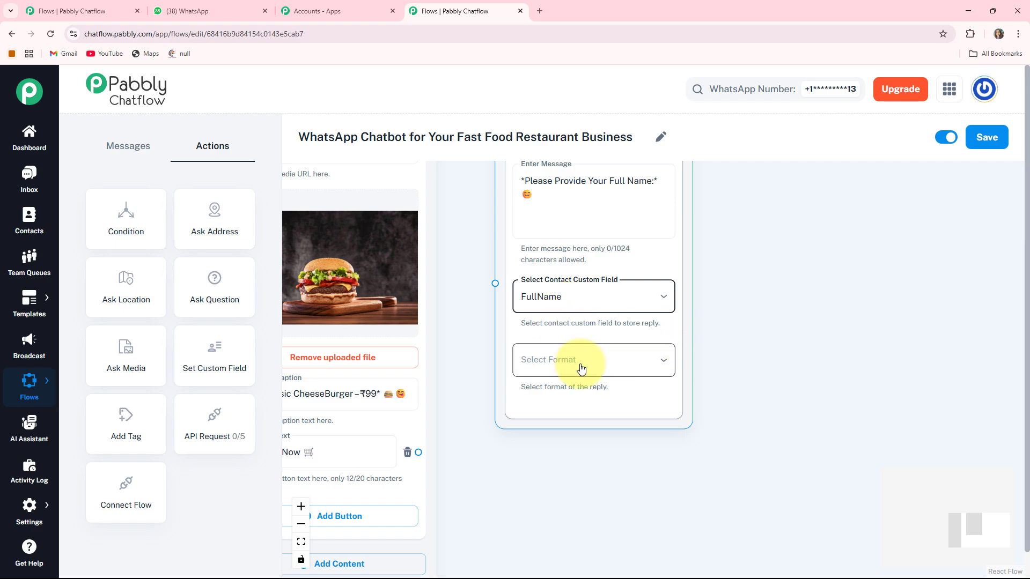
click(659, 360)
click(523, 417)
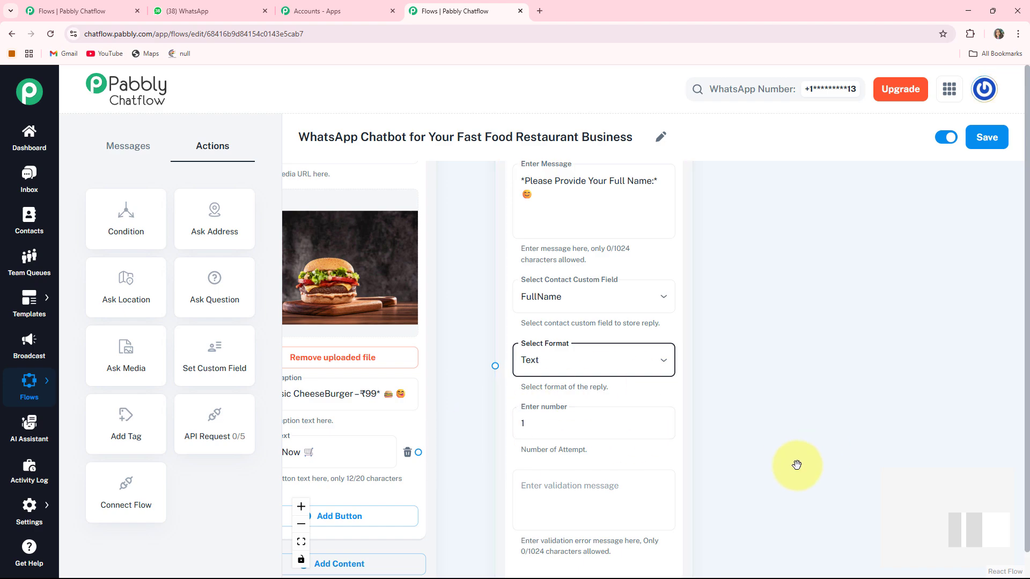
scroll(796, 450, down, 3)
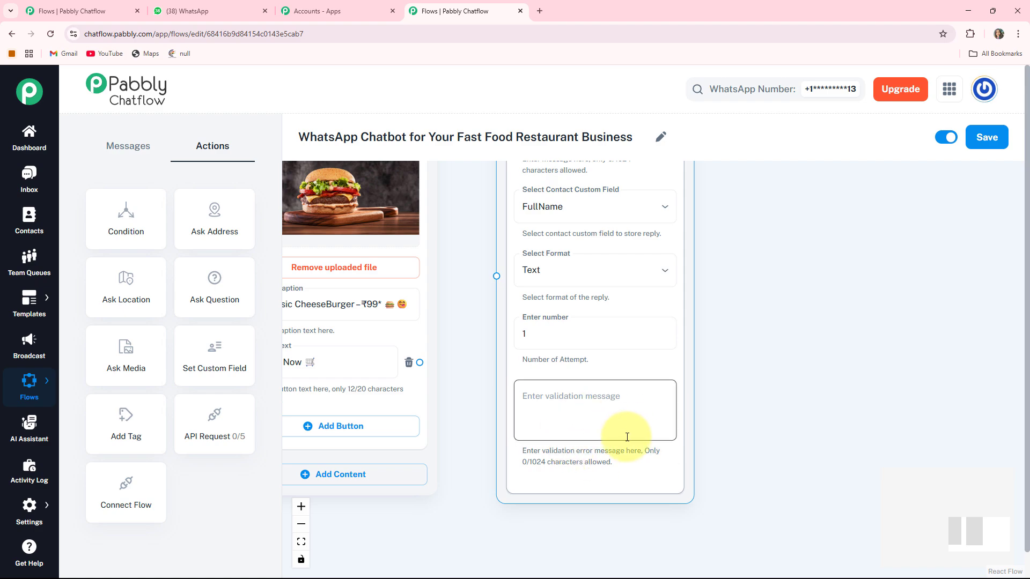
scroll(444, 437, up, 3)
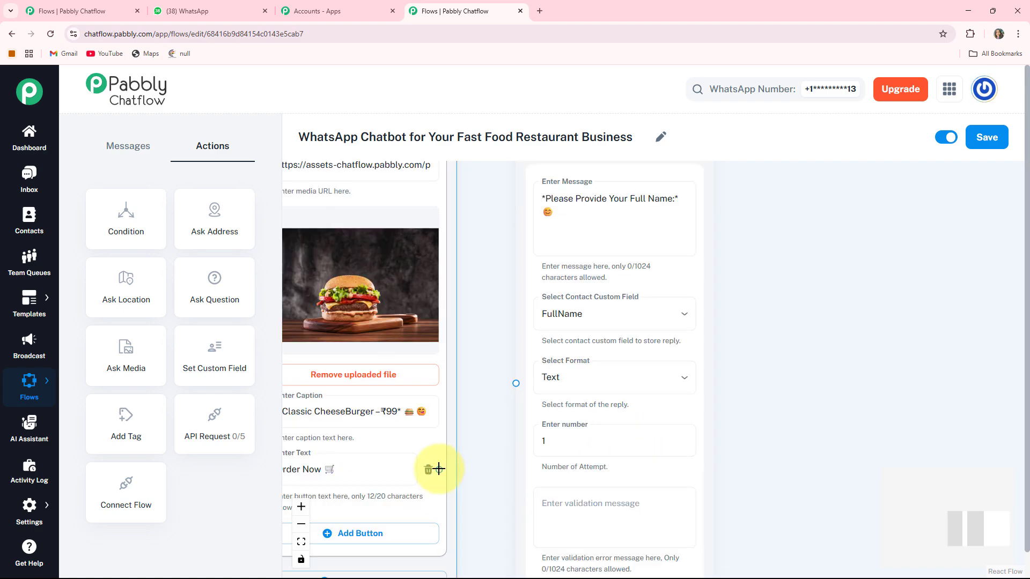
Step: Connect the Order Now button's handle to the full name question
drag(439, 469, 516, 381)
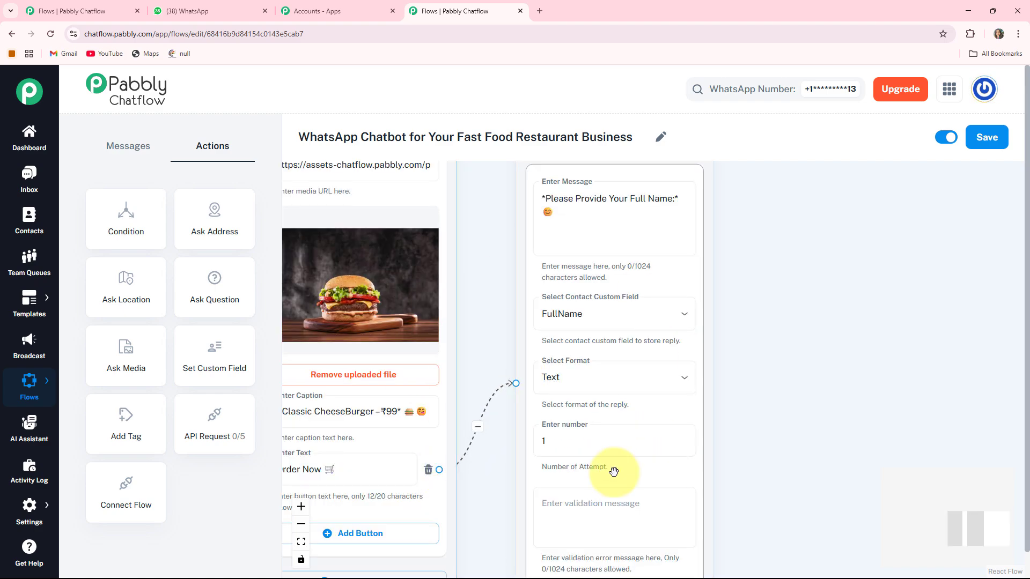
scroll(706, 394, right, 5)
scroll(382, 407, left, 2)
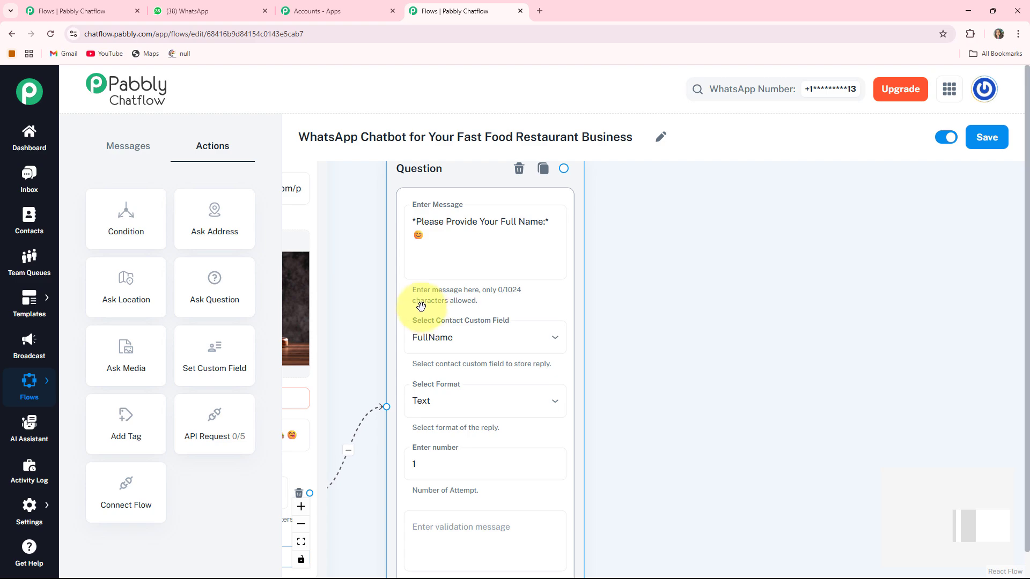
scroll(382, 287, down, 2)
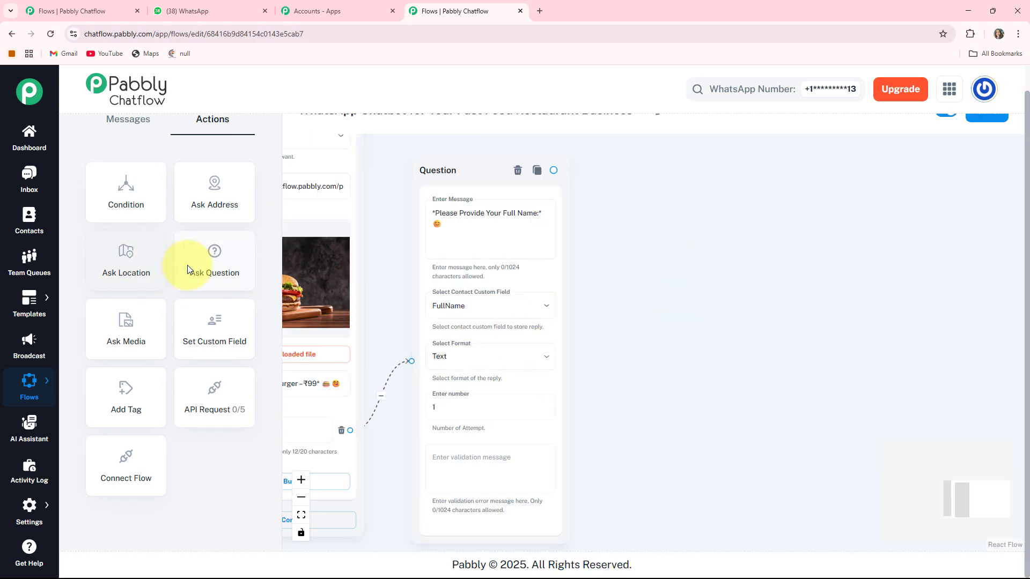
Step: Add a second Ask Question node with the 'Please Share Your Address' prompt
drag(221, 271, 722, 394)
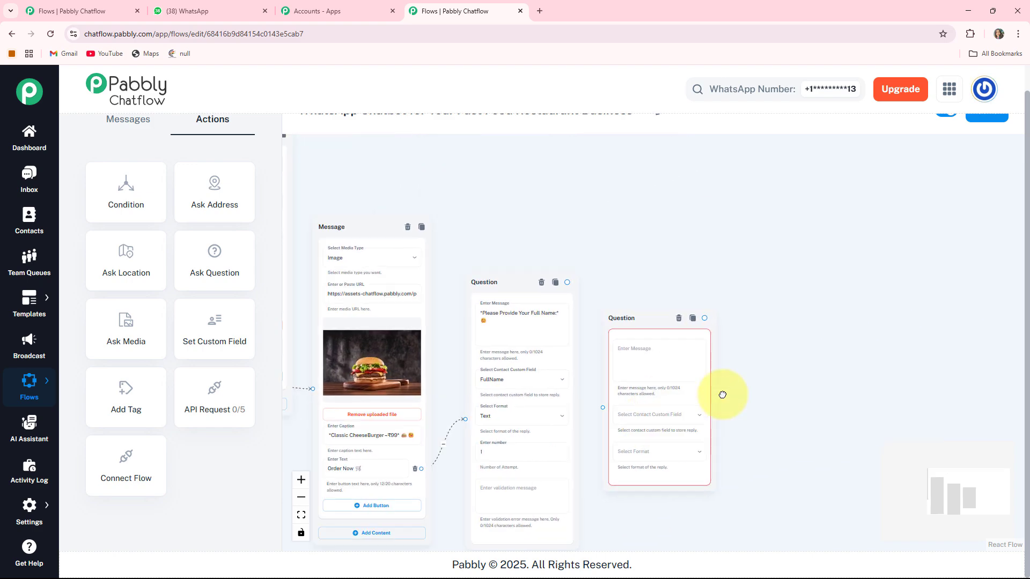
scroll(723, 395, up, 2)
scroll(1020, 248, up, 1)
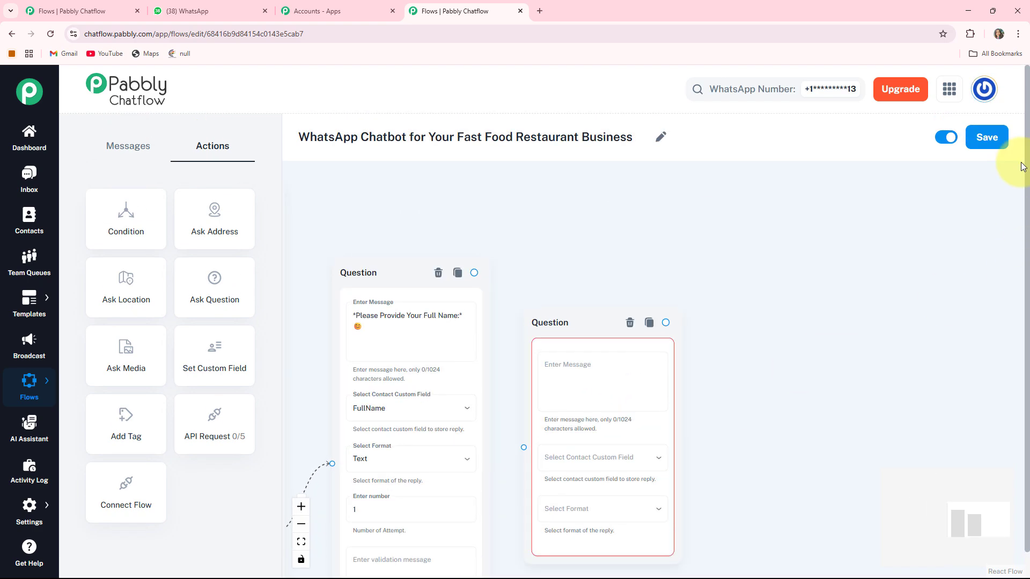
click(575, 366)
text(📍 *Please Share Your Address*)
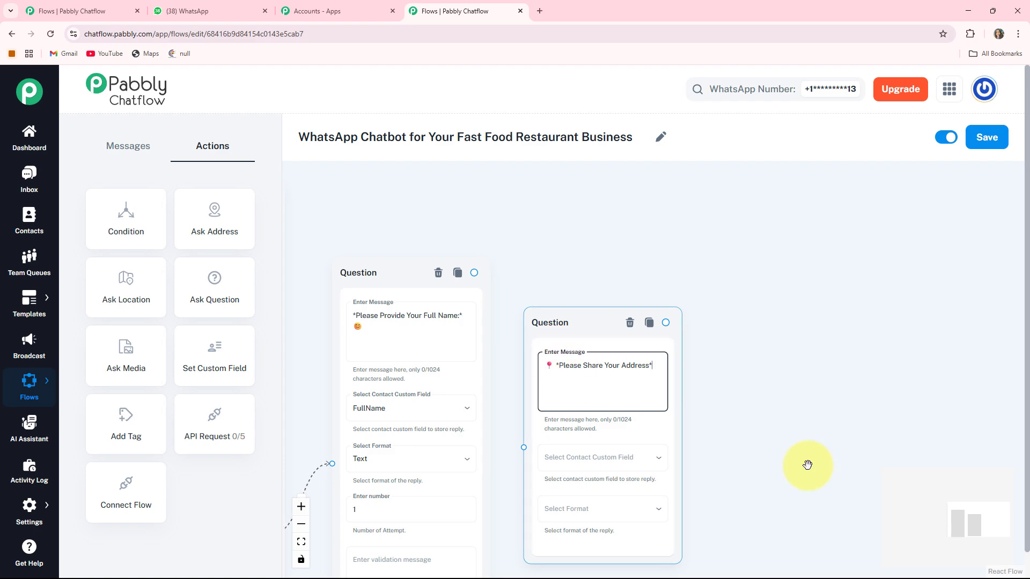
scroll(540, 347, down, 4)
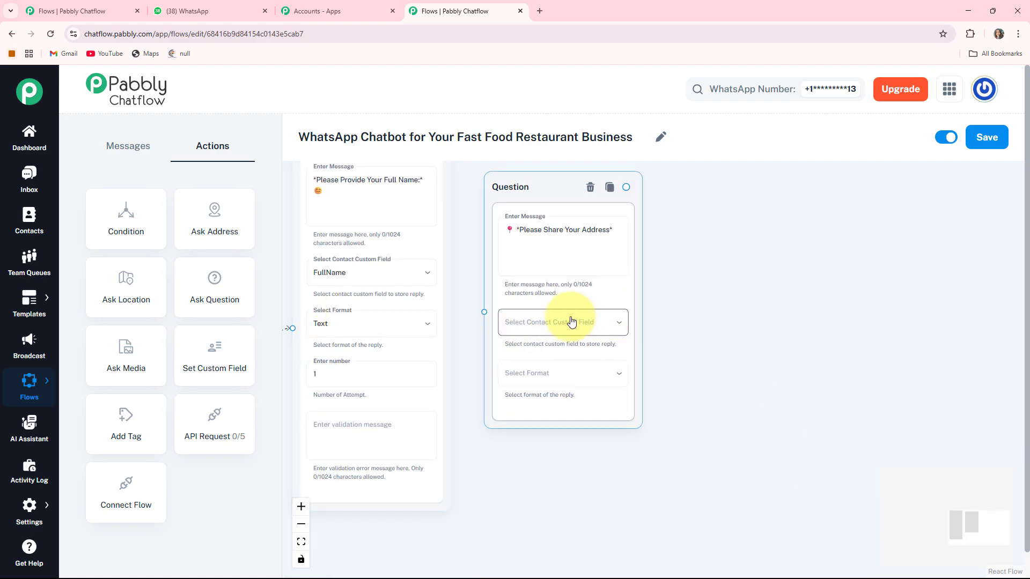
Step: Store the address reply in the Address custom field with Text format
click(622, 324)
click(508, 375)
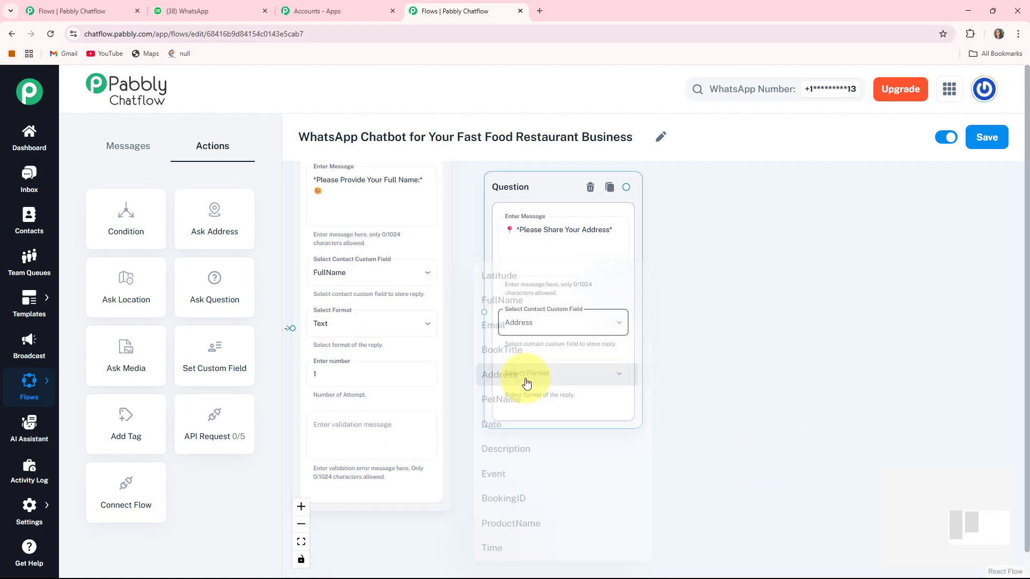
scroll(553, 380, down, 2)
click(572, 312)
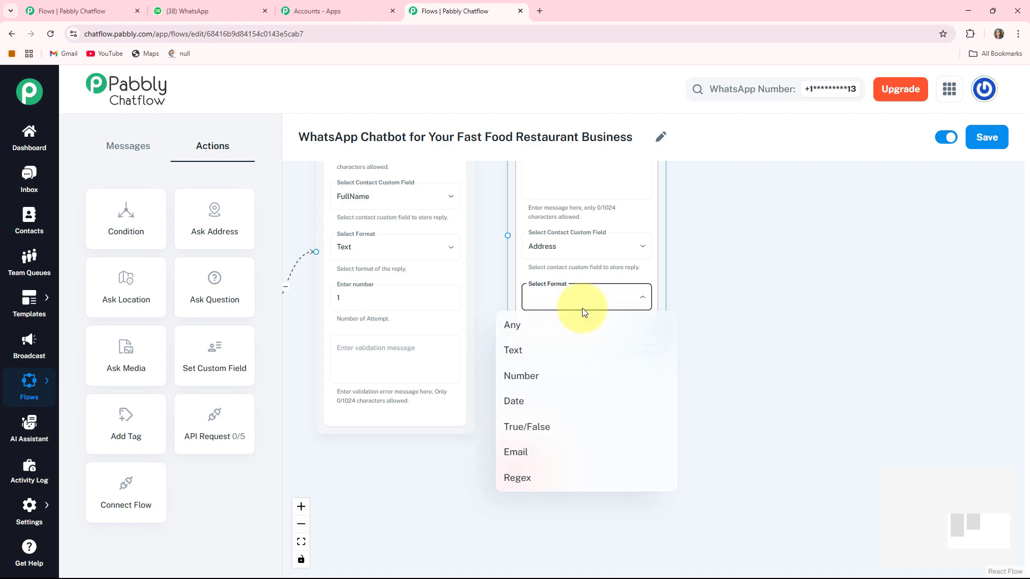
click(547, 348)
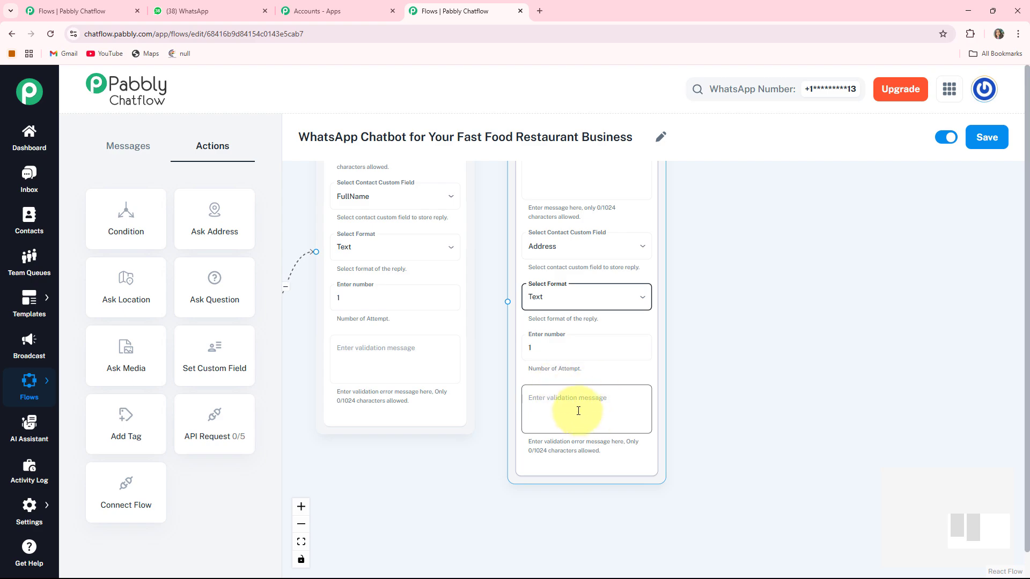
scroll(740, 368, up, 3)
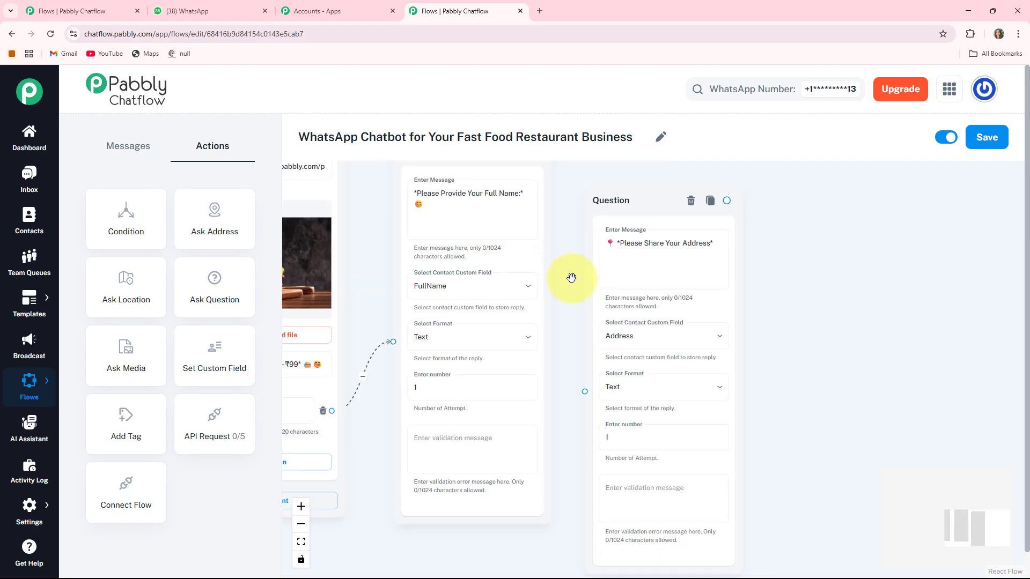
Step: Link the full name question to the address question
drag(547, 187, 593, 279)
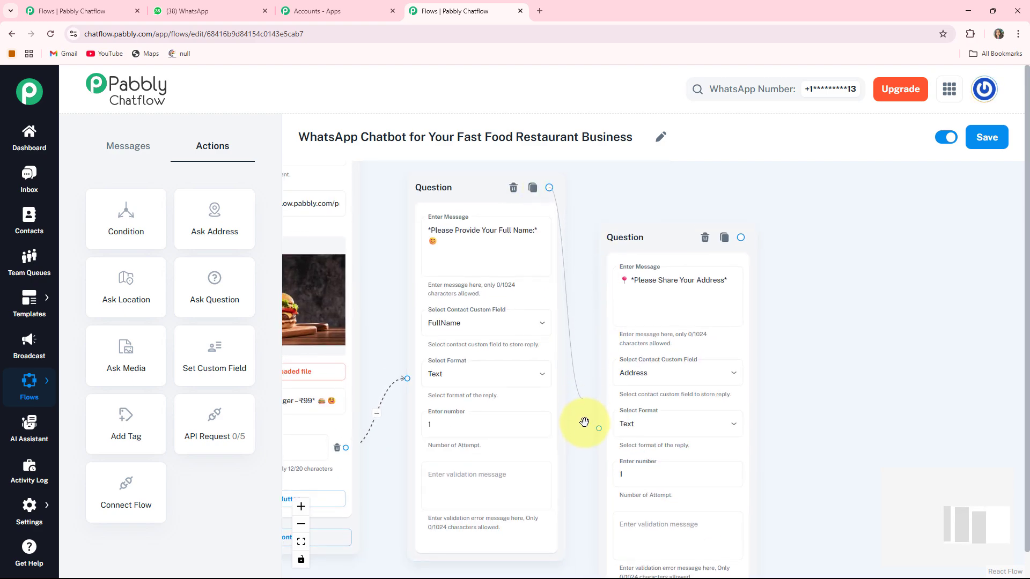
drag(585, 422, 599, 428)
scroll(746, 413, down, 1)
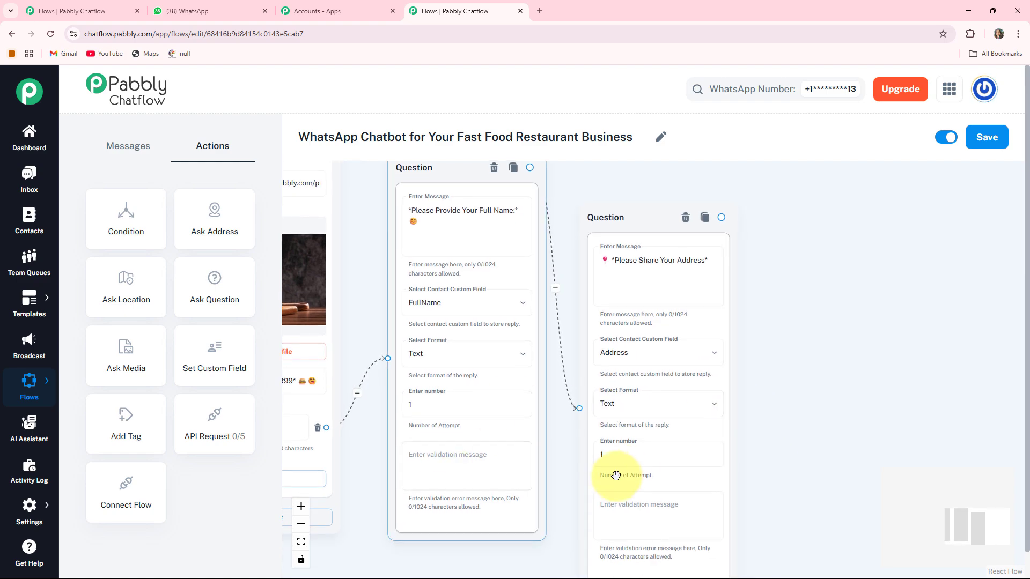
scroll(743, 340, right, 4)
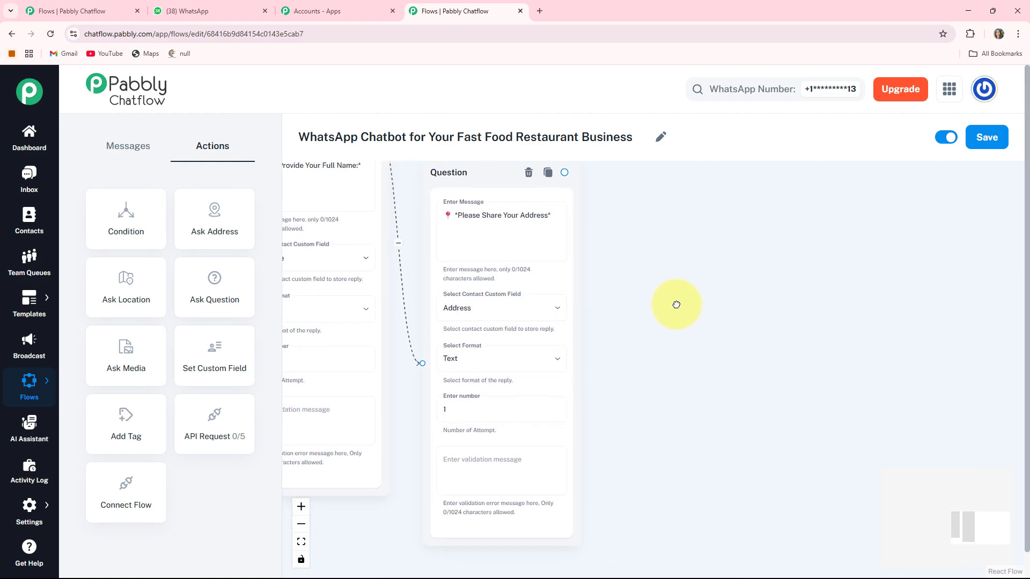
scroll(671, 304, left, 2)
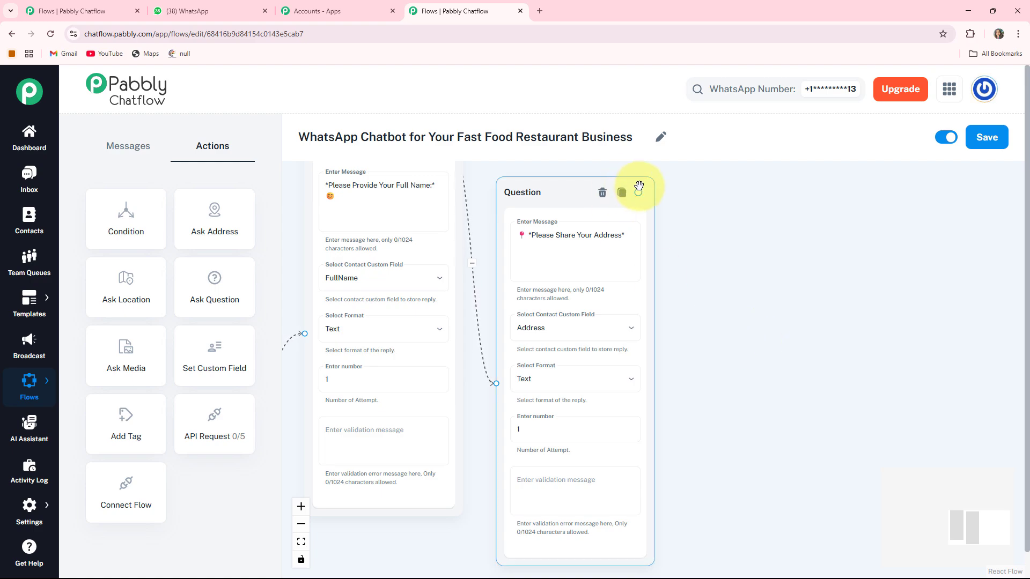
Step: Add a Text + Button message after the address question with '*Order Confirmed!* Thank You $FullName for ordering with *Pabbly Fast Food Restaurant*'
drag(639, 192, 764, 302)
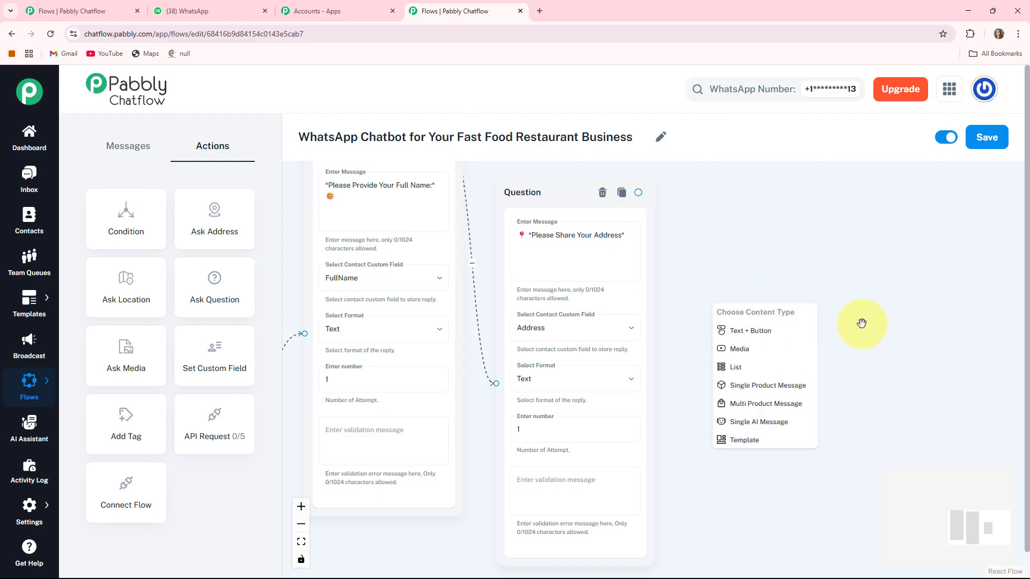
click(758, 336)
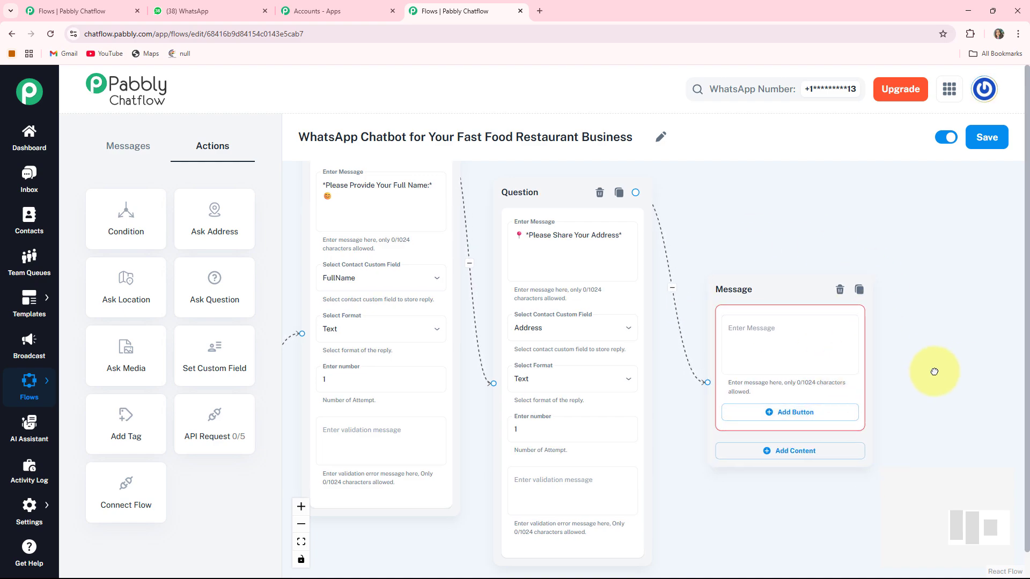
click(564, 274)
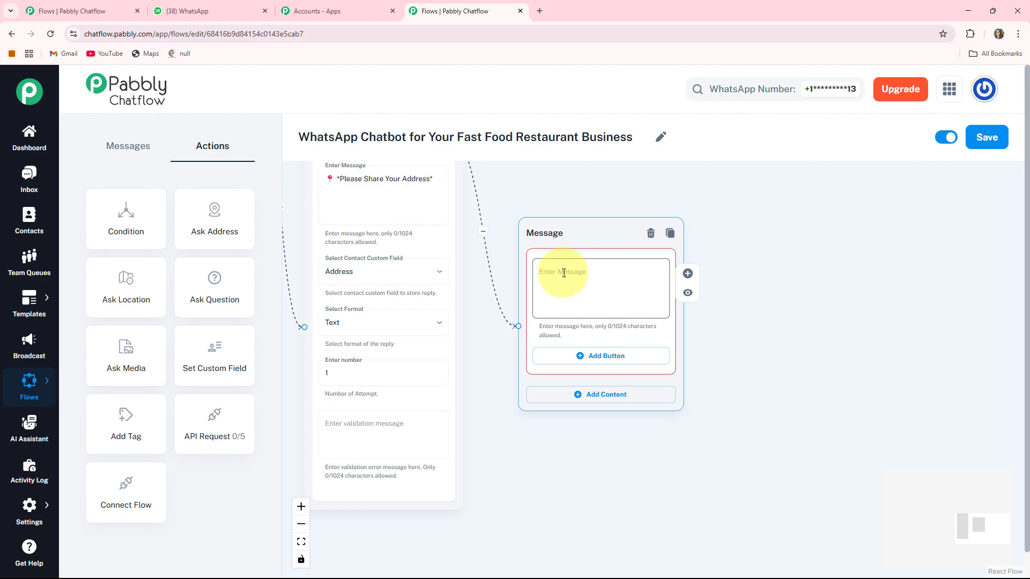
key(ctrl+v)
scroll(626, 322, up, 3)
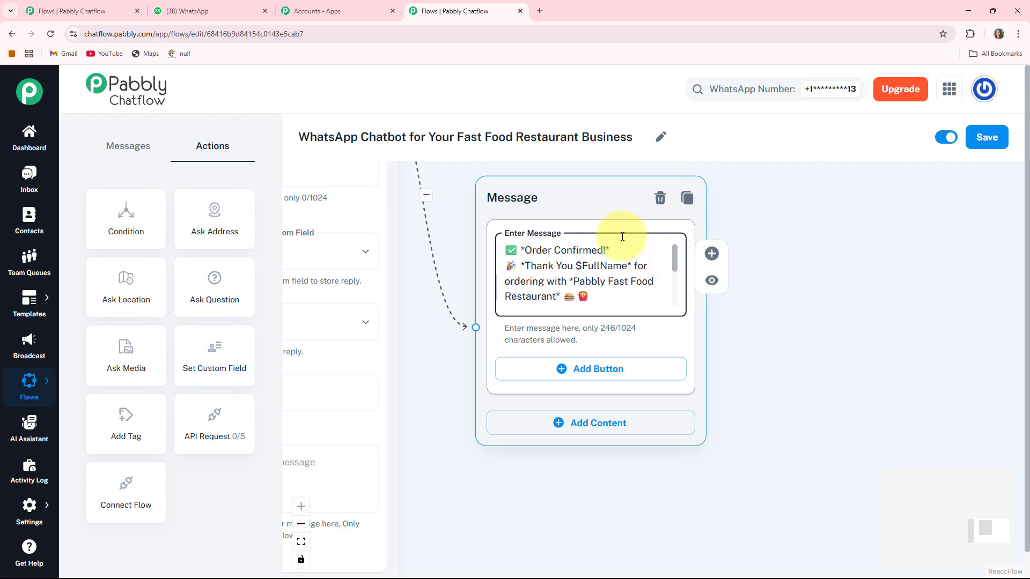
click(506, 250)
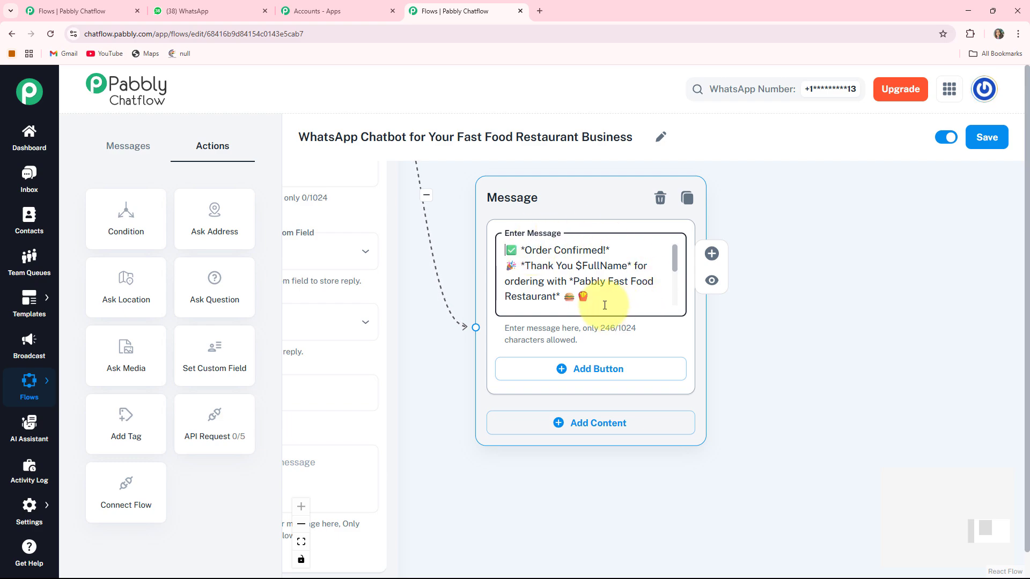
scroll(604, 304, down, 5)
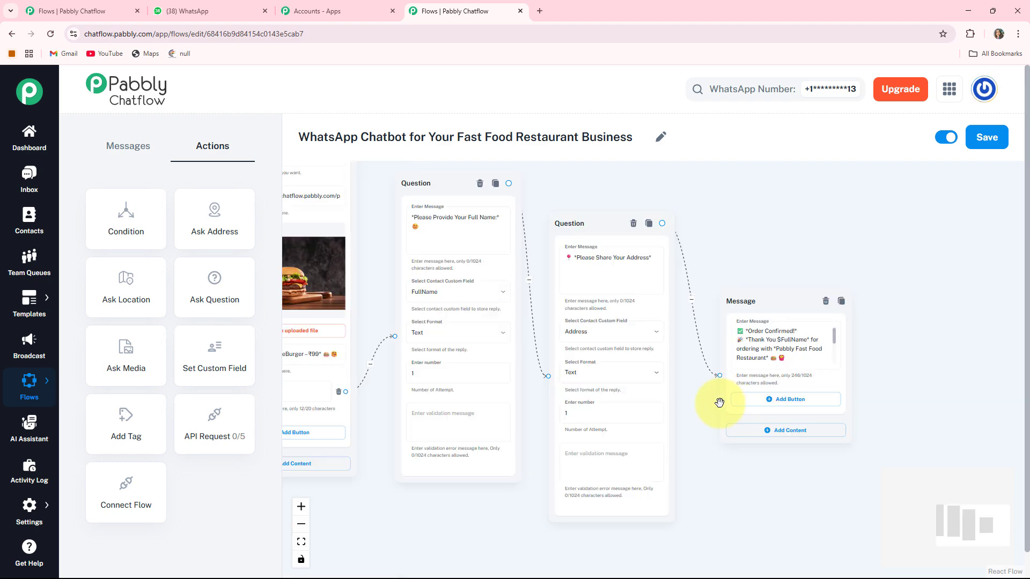
scroll(338, 476, up, 2)
scroll(766, 474, left, 5)
scroll(421, 343, up, 3)
scroll(422, 343, left, 1)
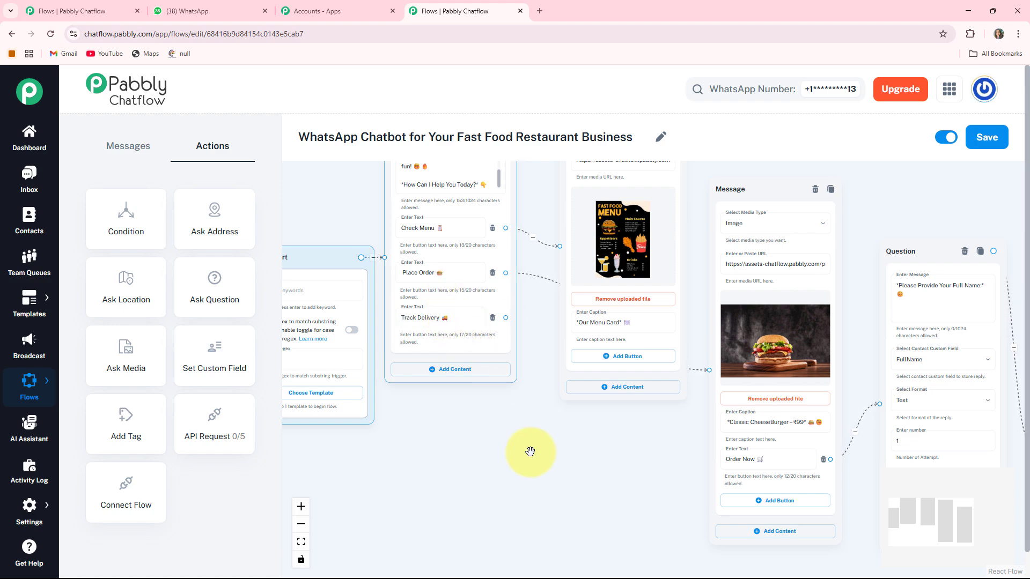
scroll(529, 422, down, 1)
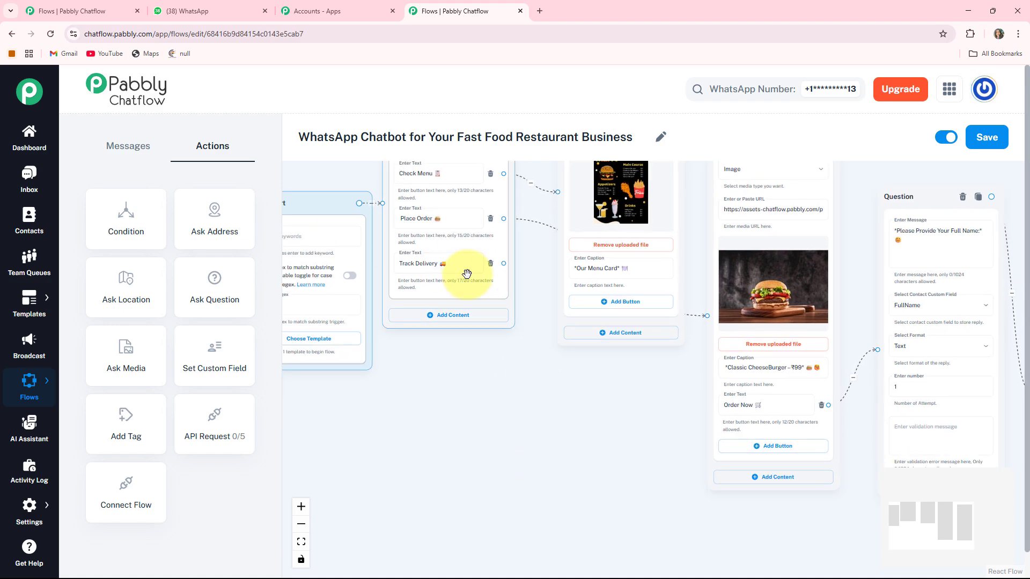
Step: Add a question below the menu steps asking for the Order ID to check status
click(214, 296)
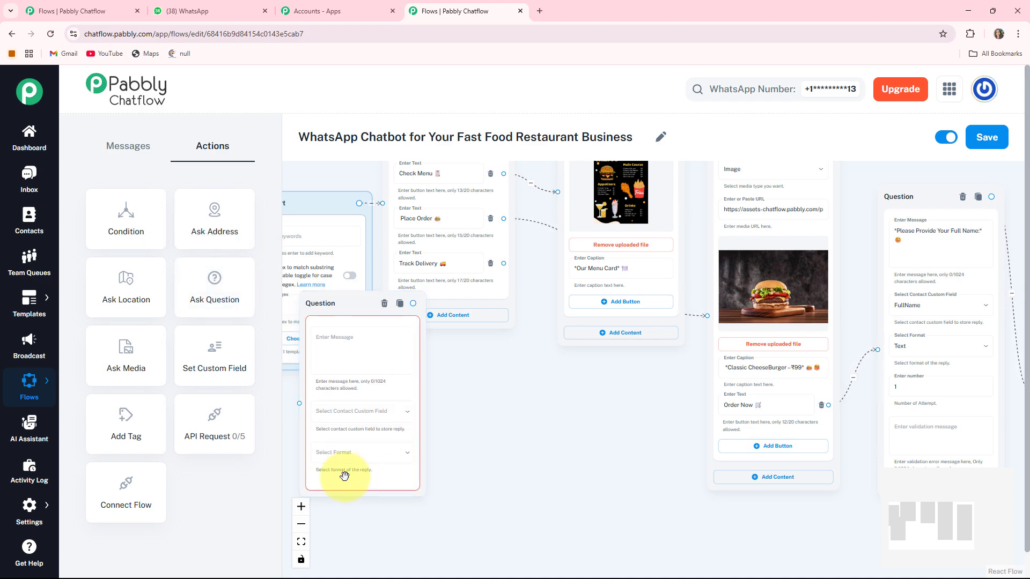
click(324, 304)
drag(324, 305, 451, 348)
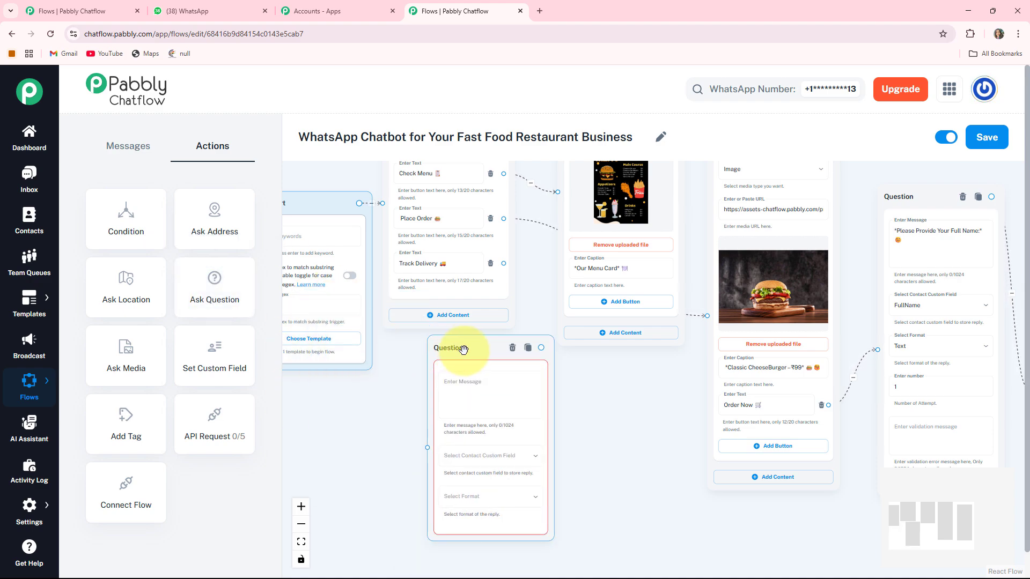
click(464, 391)
key(ctrl+v)
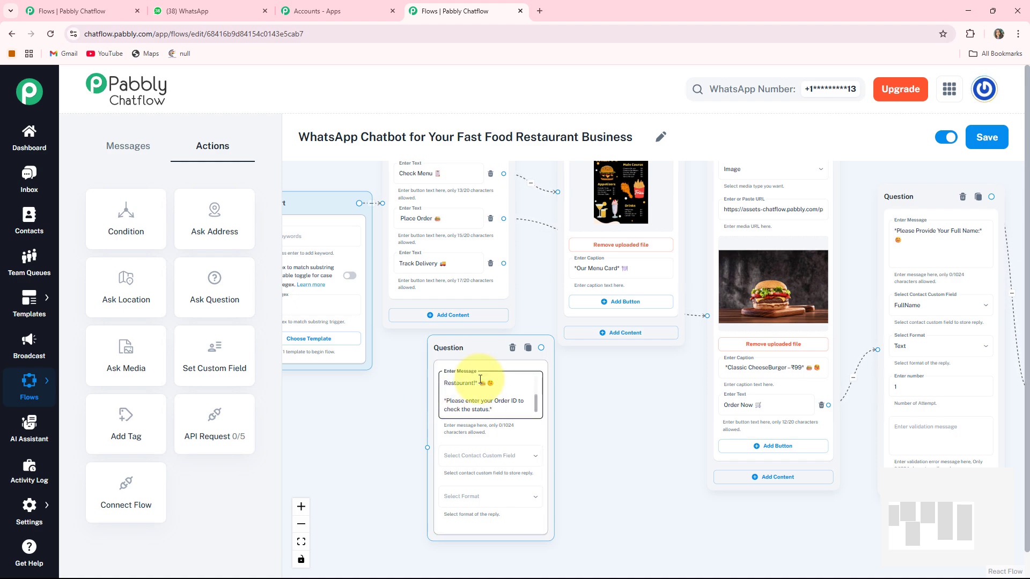
scroll(600, 476, up, 2)
Step: Save the Order ID reply in the OrderID field with Any format
click(494, 417)
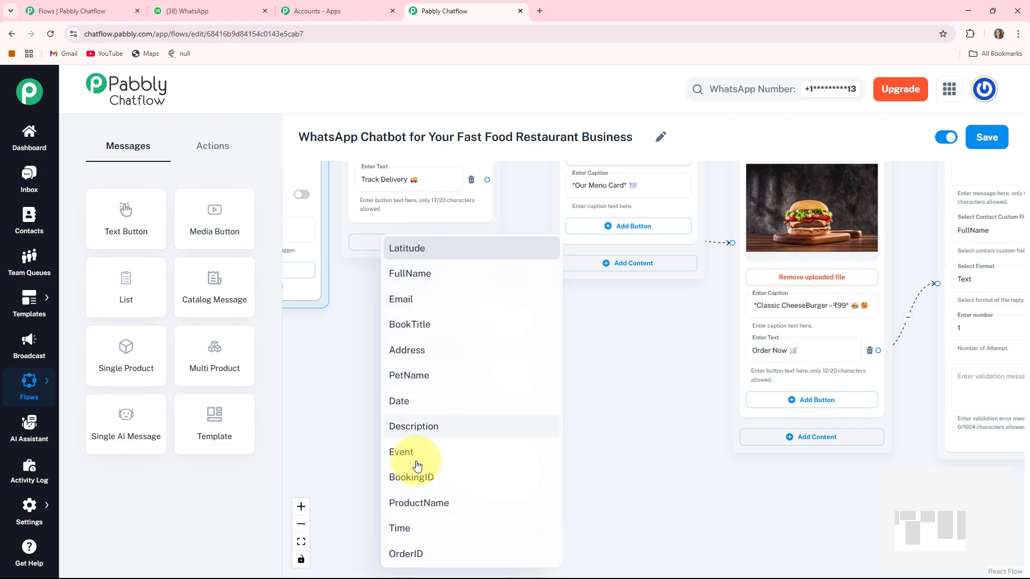
click(421, 555)
scroll(375, 382, down, 2)
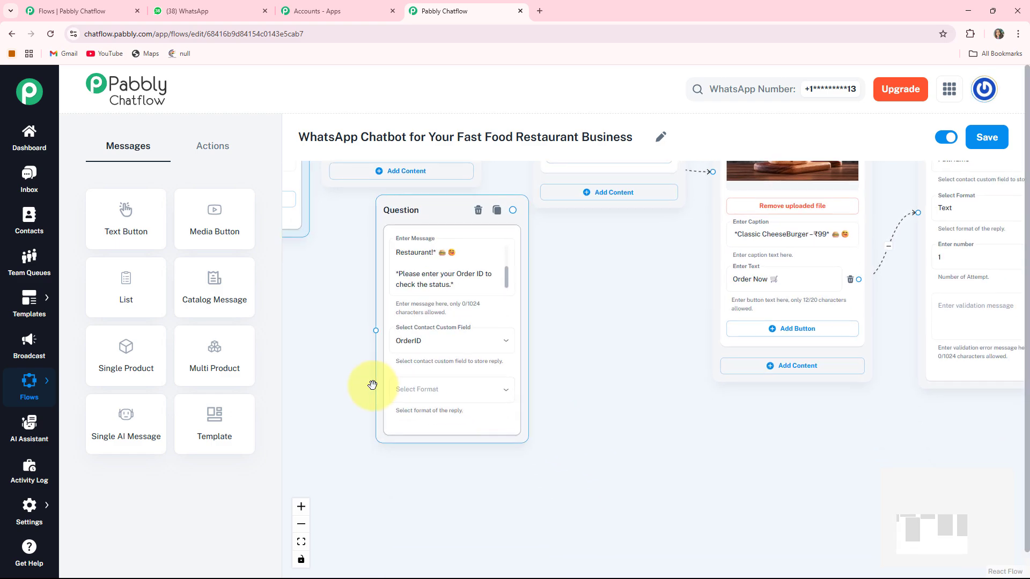
click(405, 387)
click(389, 402)
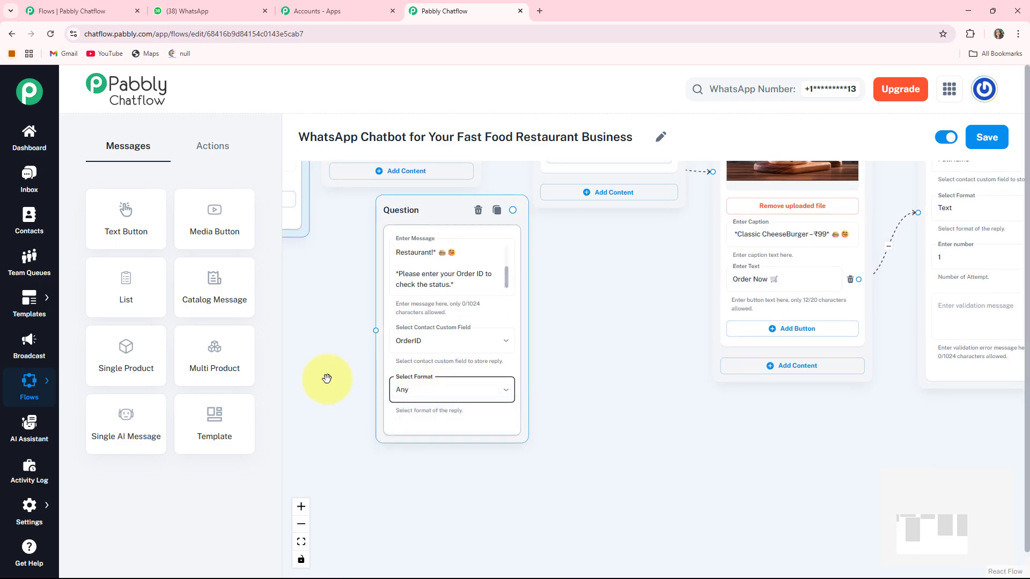
Step: Connect the Track Delivery option to the Order ID question
drag(329, 379, 515, 524)
scroll(622, 267, down, 2)
click(602, 248)
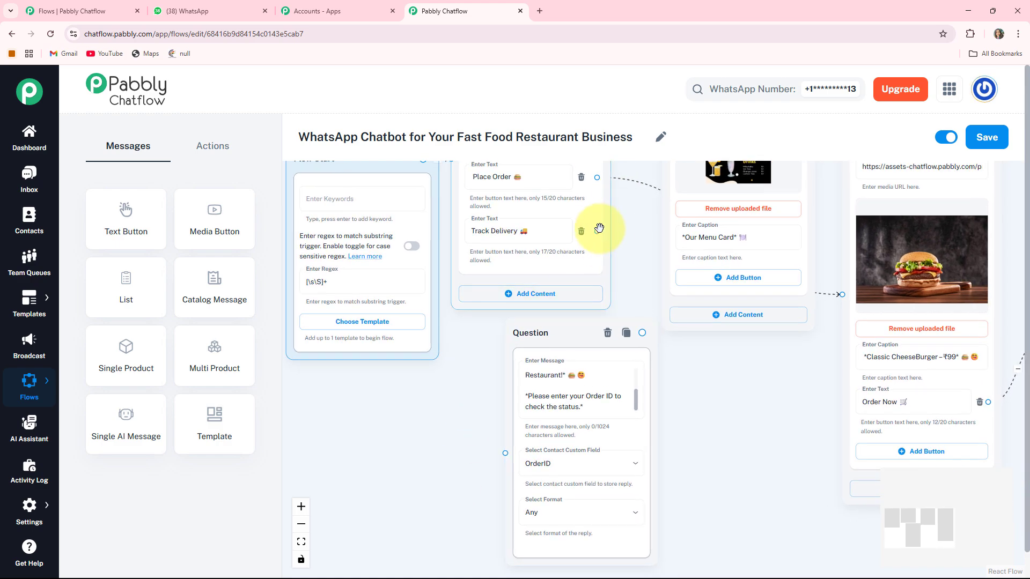
drag(603, 232, 460, 401)
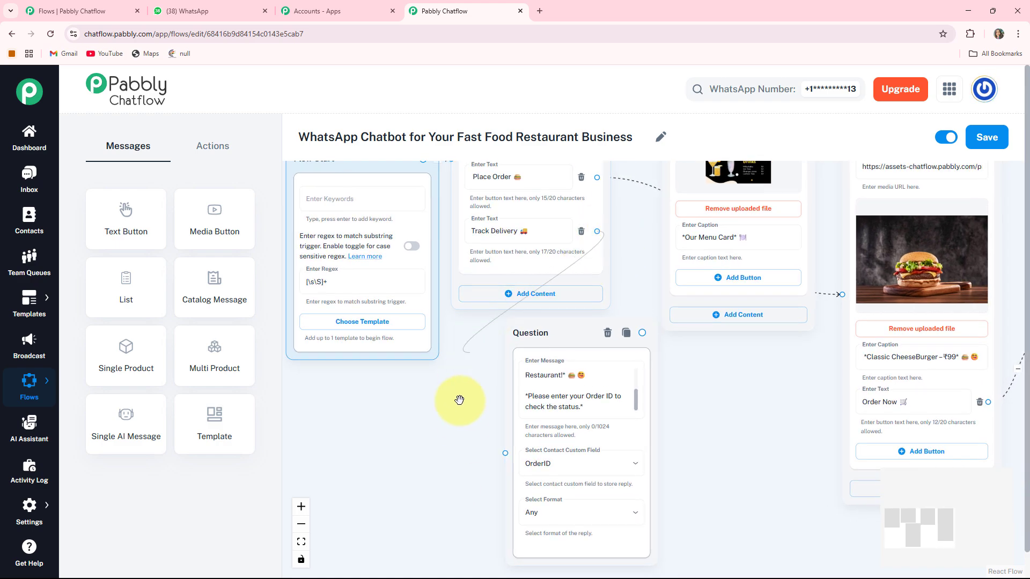
drag(488, 445, 504, 451)
drag(759, 474, 692, 423)
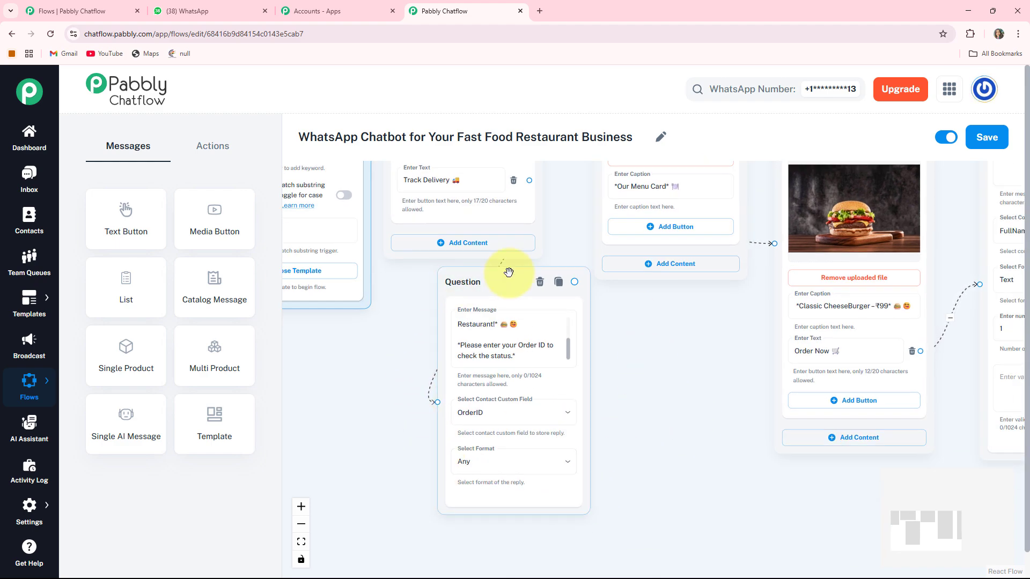
drag(666, 386, 607, 390)
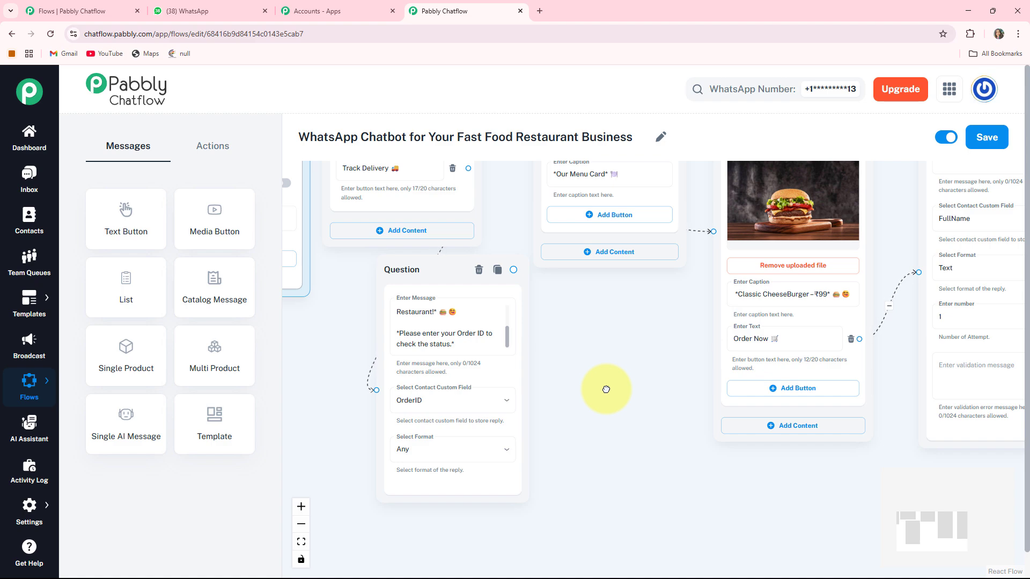
drag(514, 268, 579, 367)
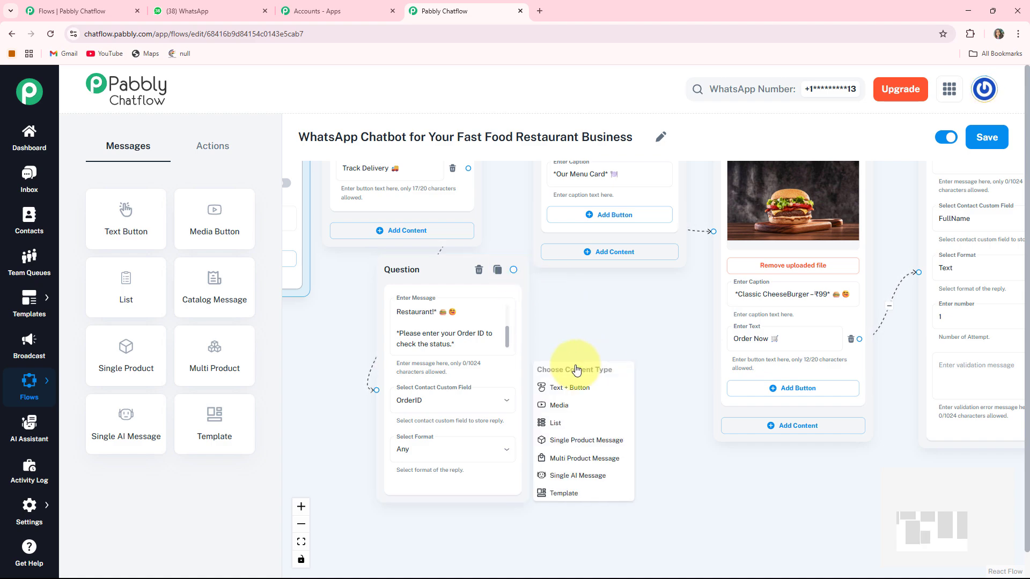
Step: Add a Text + Button message after the Order ID question reading '✅ Order status : *Confirmed*'
click(595, 393)
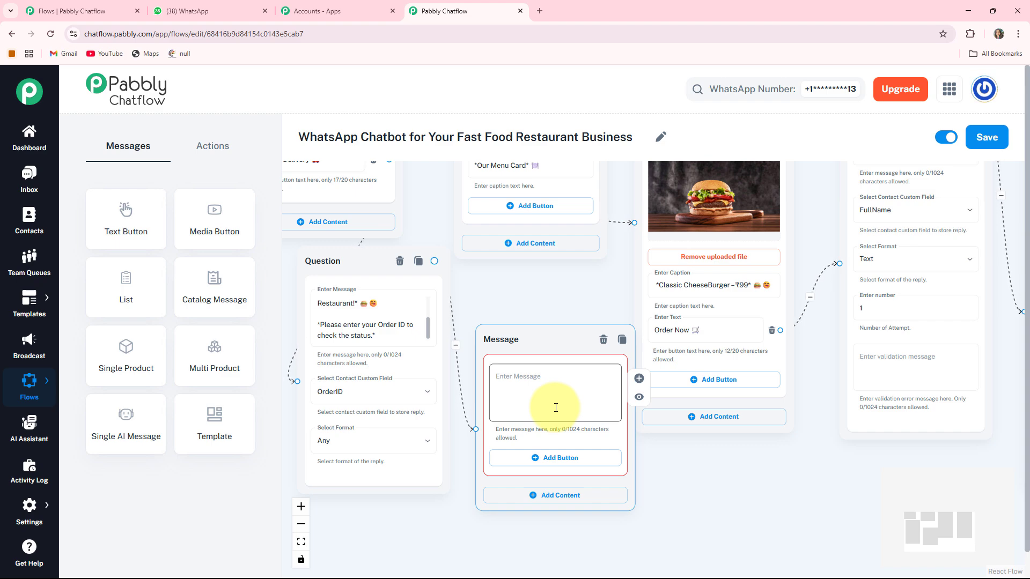
text(✅ Order status : *Confirmed*)
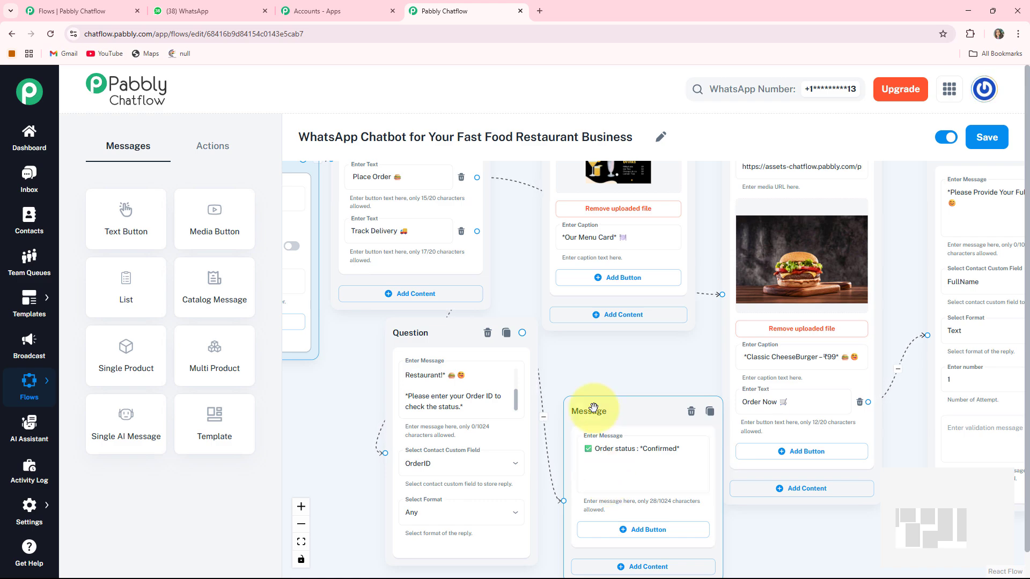
scroll(594, 408, down, 5)
Step: Fit the whole flow in view, save it, and switch to the WhatsApp Web restaurant chat
drag(391, 432, 361, 467)
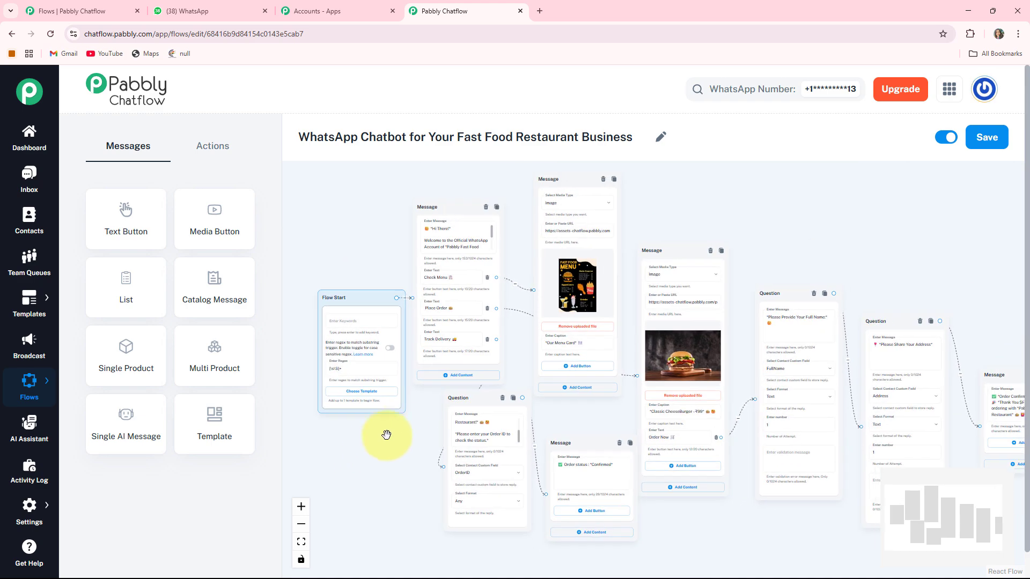
scroll(732, 510, down, 1)
drag(731, 510, 702, 490)
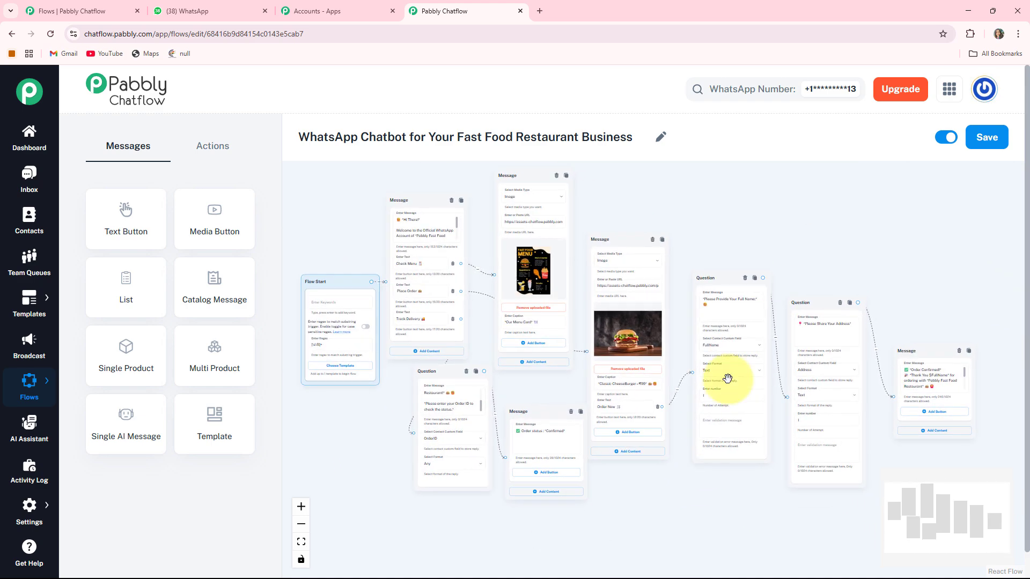
click(990, 141)
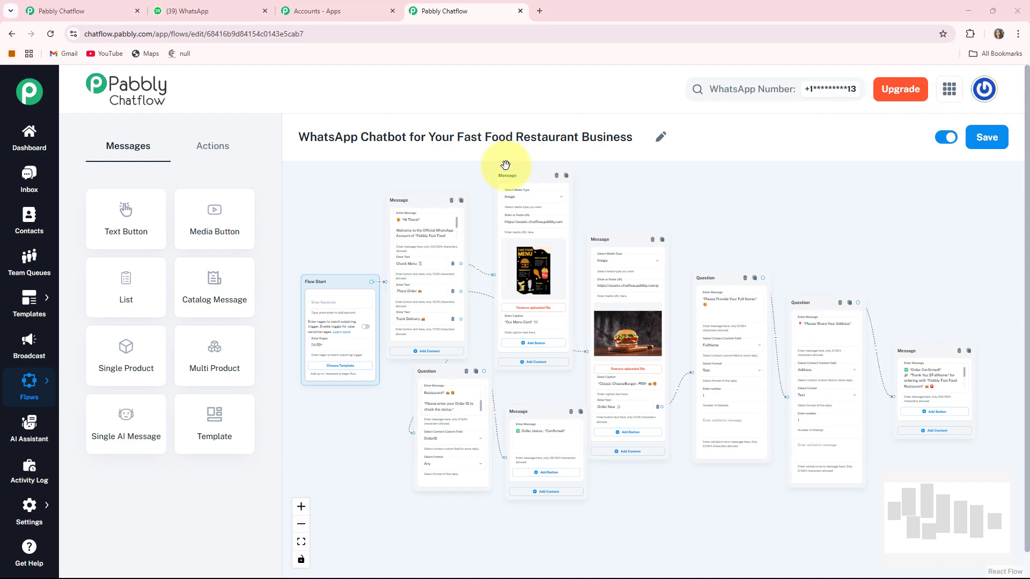
click(197, 14)
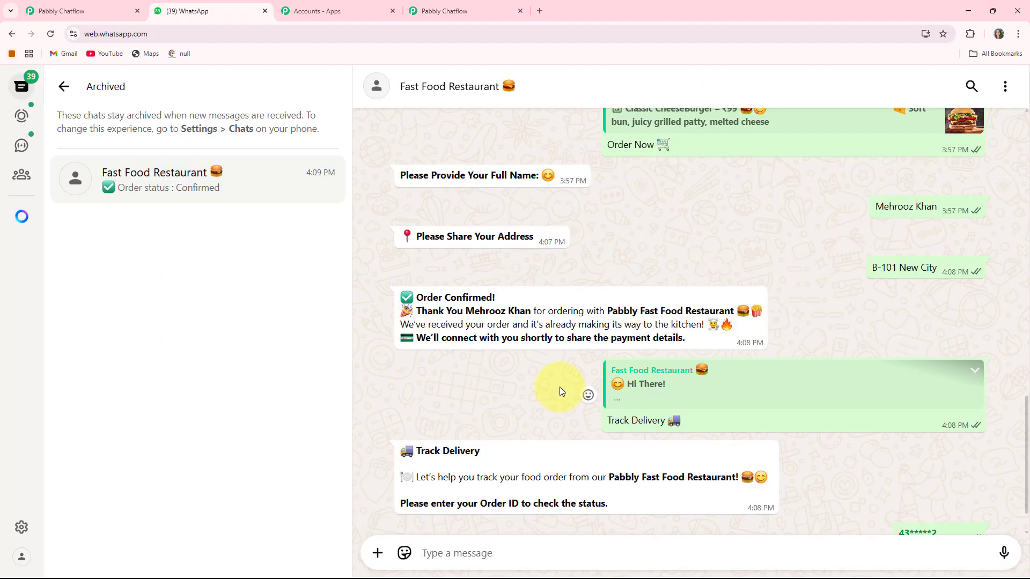
scroll(559, 387, up, 2)
scroll(559, 388, down, 2)
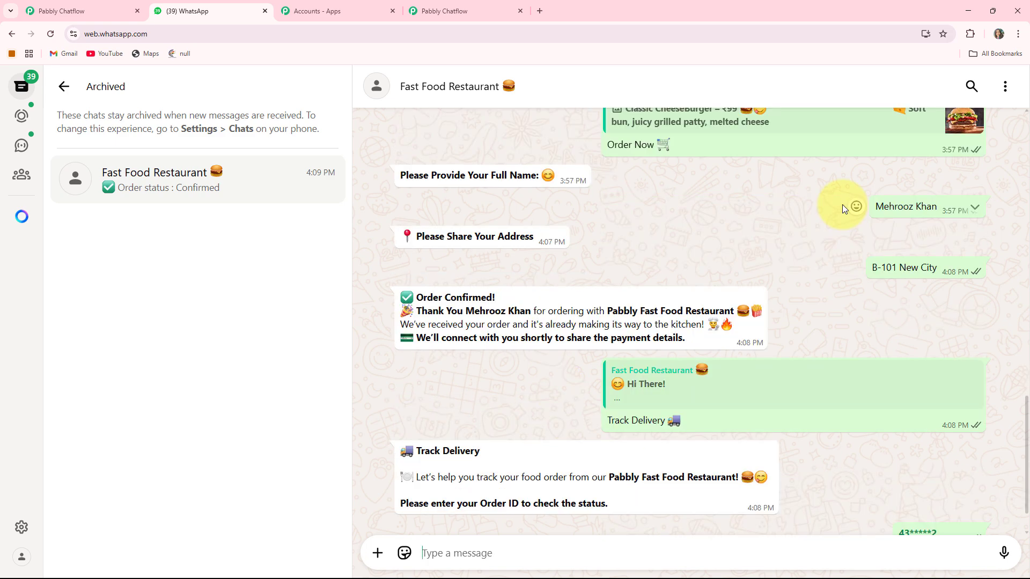
scroll(842, 205, down, 1)
scroll(843, 204, up, 7)
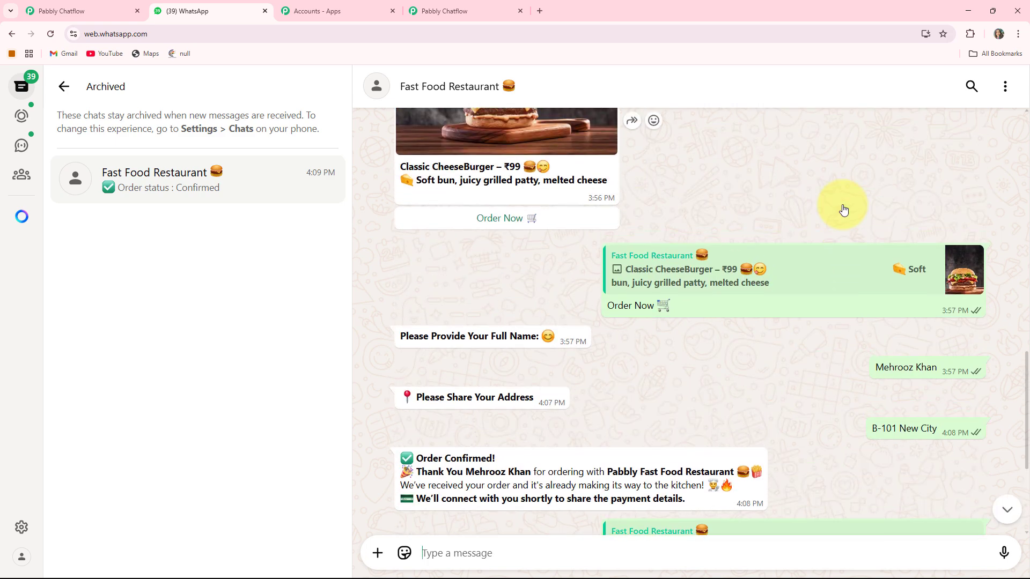
scroll(842, 204, up, 1)
scroll(842, 207, down, 10)
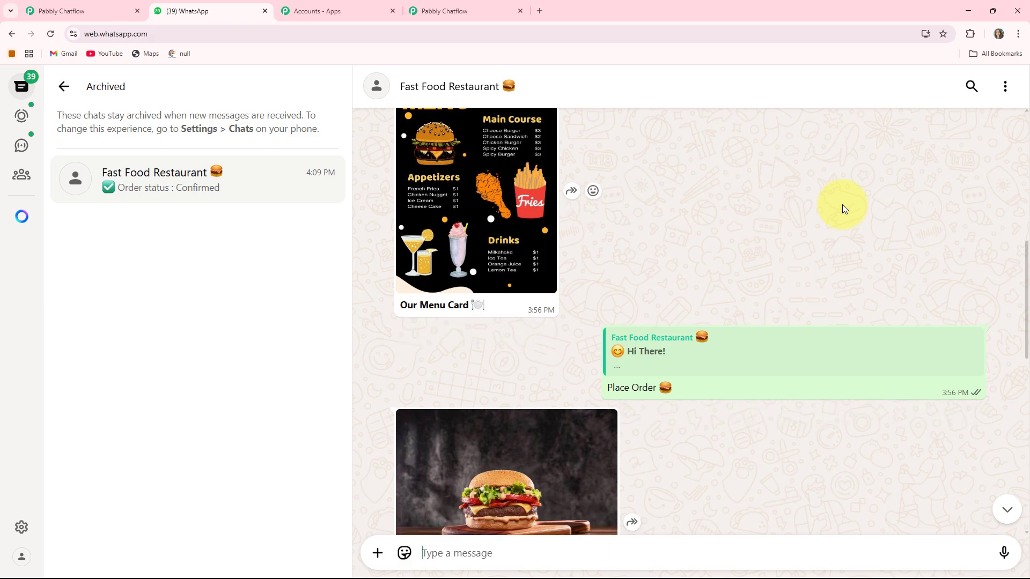
scroll(843, 204, down, 2)
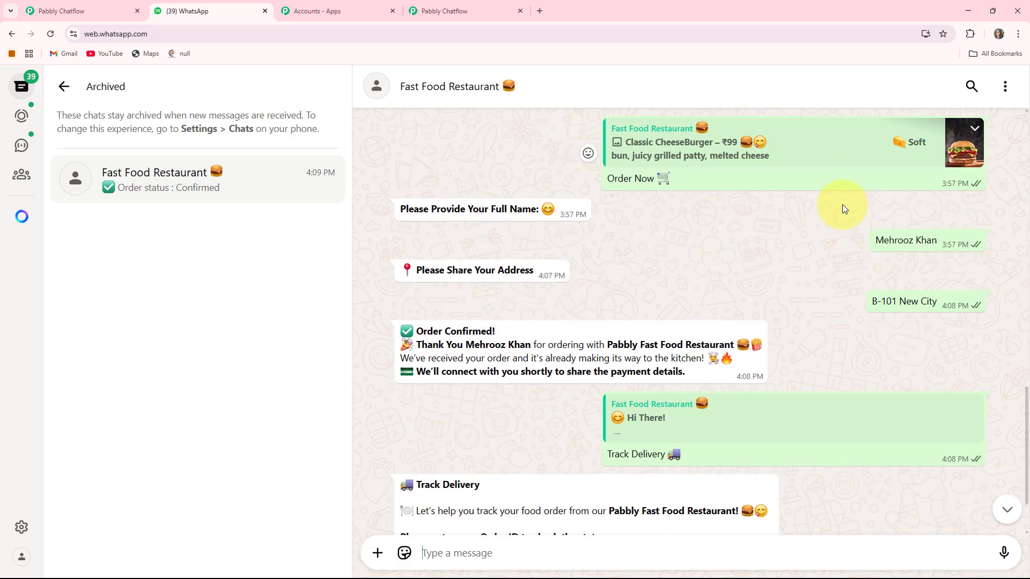